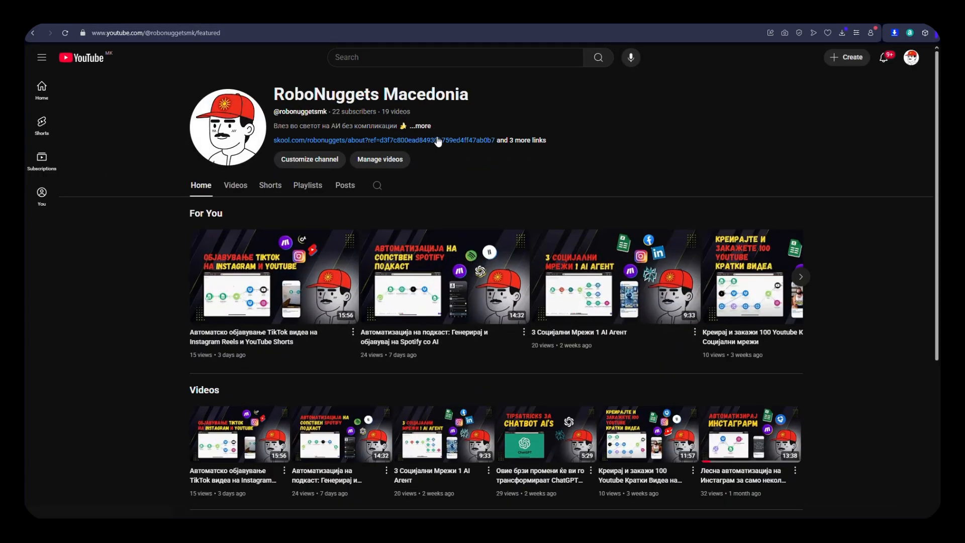
Open the RoboNuggets Skool community from the channel's link and open the R8 blog repurposing lesson on the classroom's second page
click(432, 140)
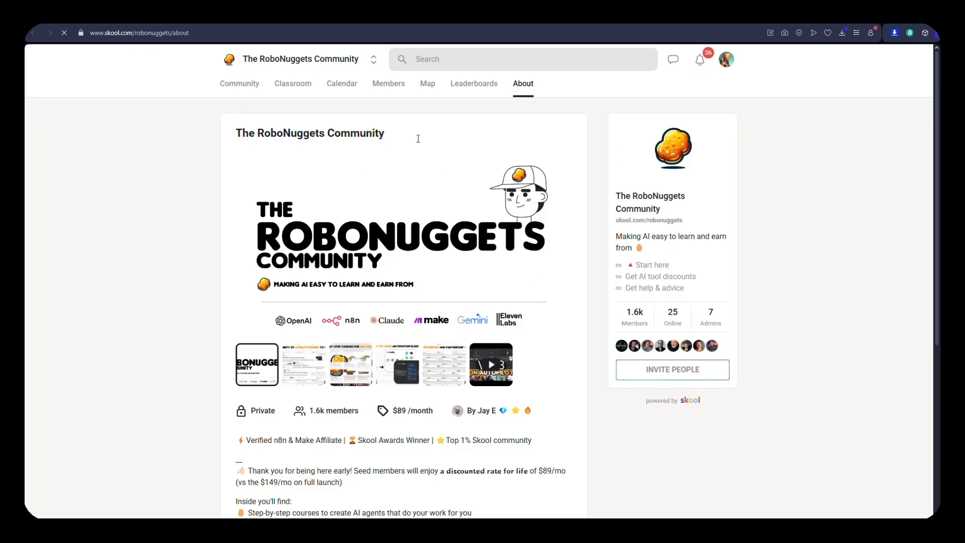
click(295, 86)
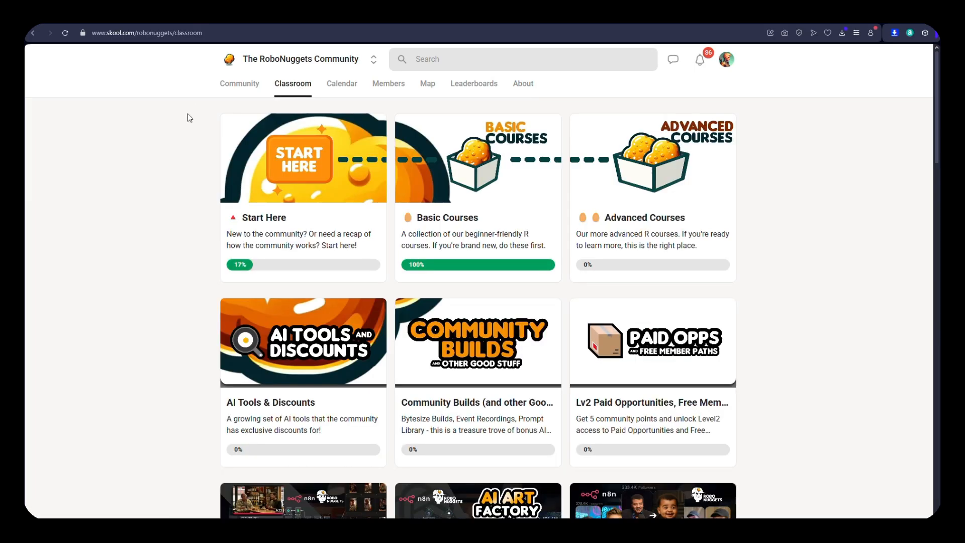
scroll(187, 114, down, 20)
scroll(187, 128, down, 2)
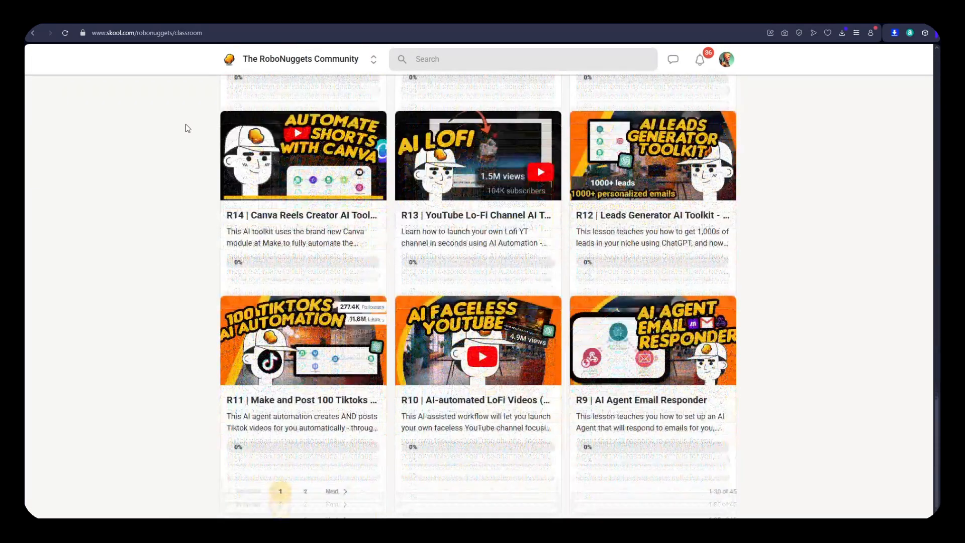
click(332, 491)
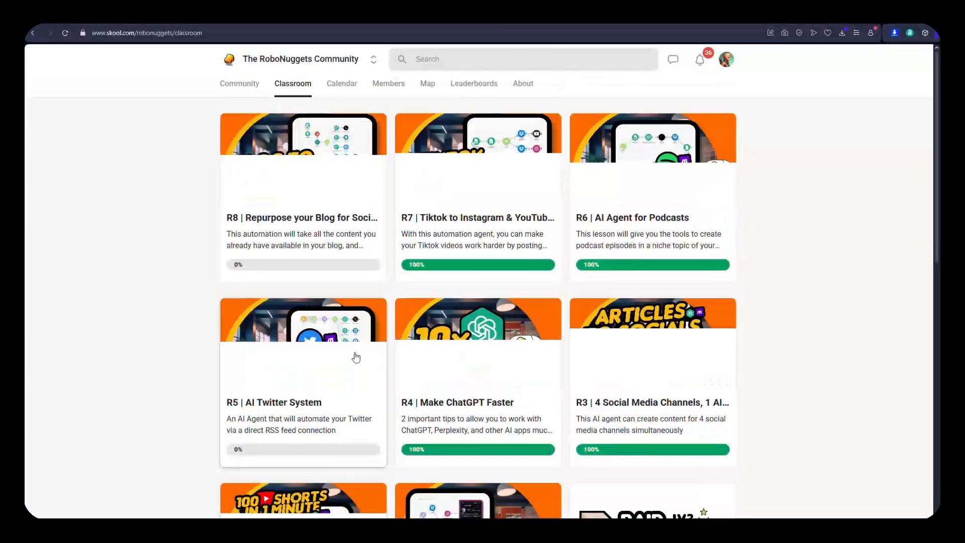
click(308, 224)
Try to download the Make.com blueprint - R8 file from the lesson's resources
scroll(308, 224, down, 5)
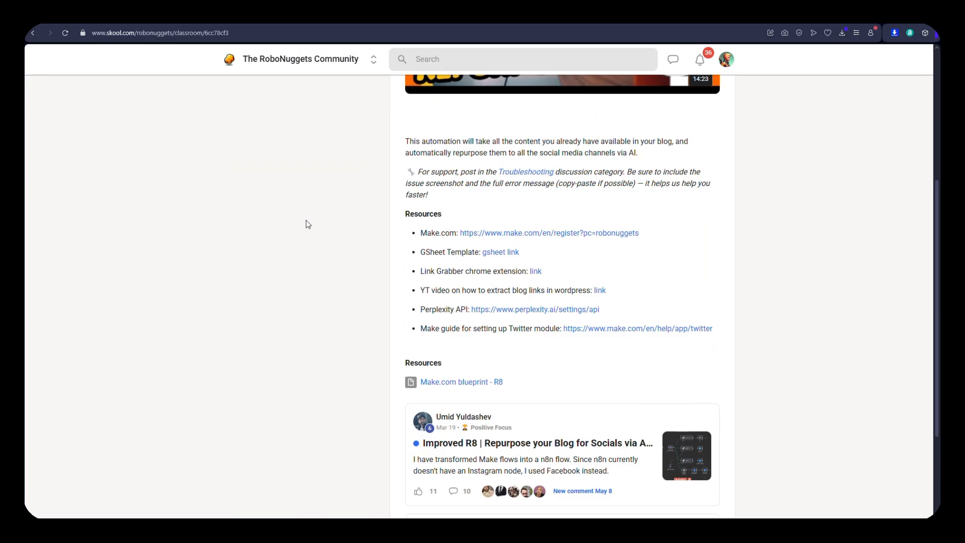
scroll(307, 225, down, 1)
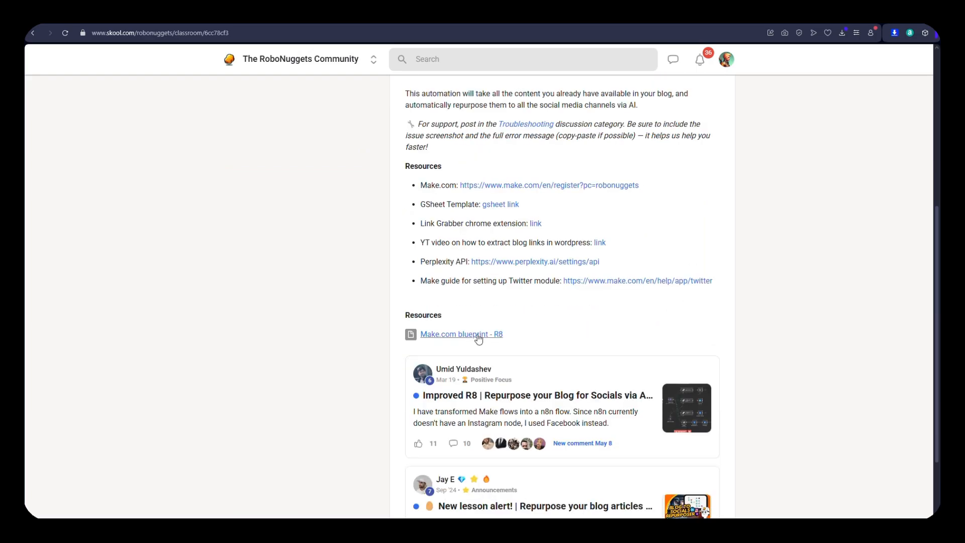
click(476, 333)
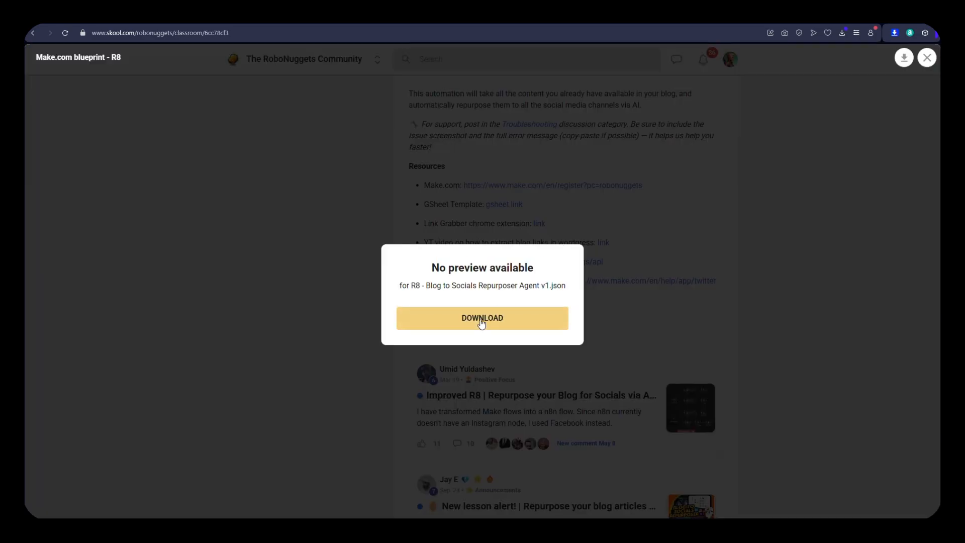
click(481, 319)
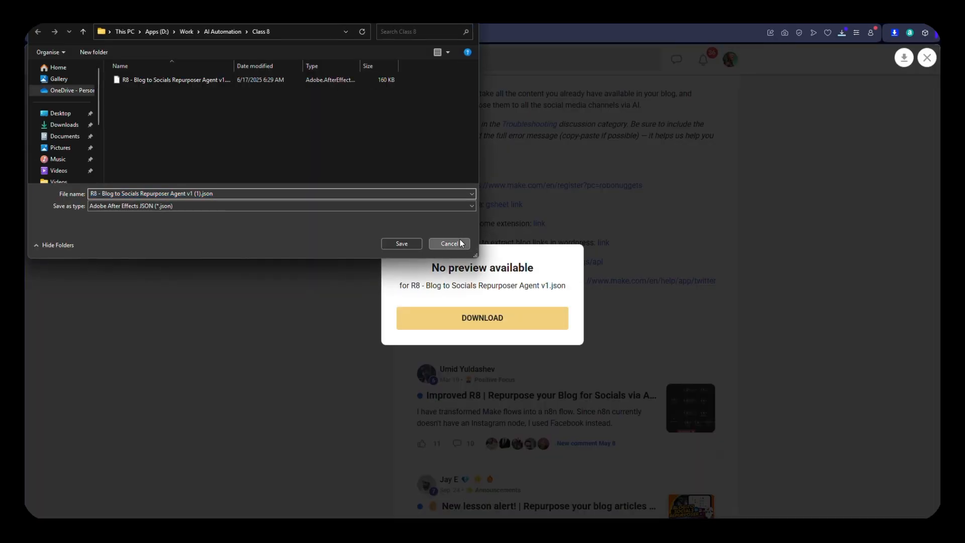
click(459, 244)
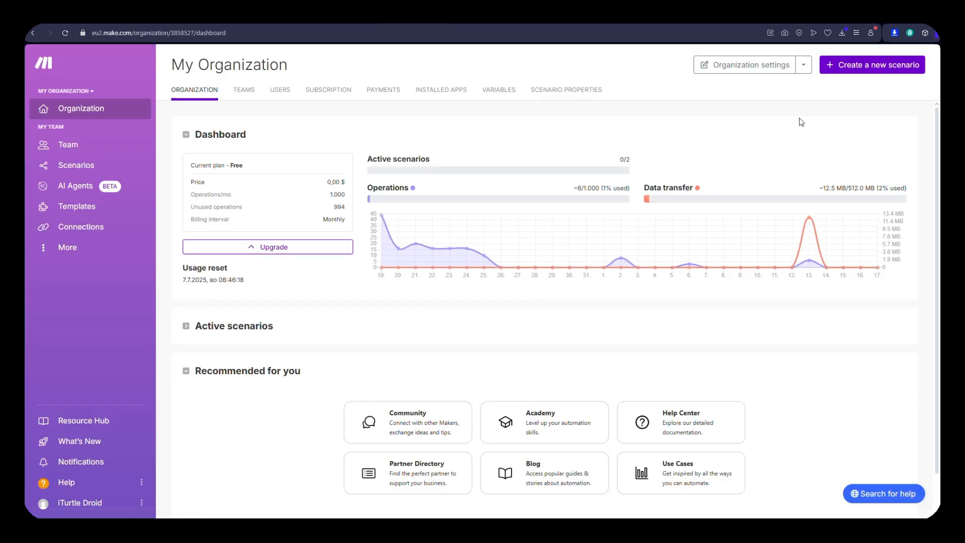
Create a new scenario in Make and import the R8 Blog to Socials Repurposer Agent blueprint into it
click(845, 70)
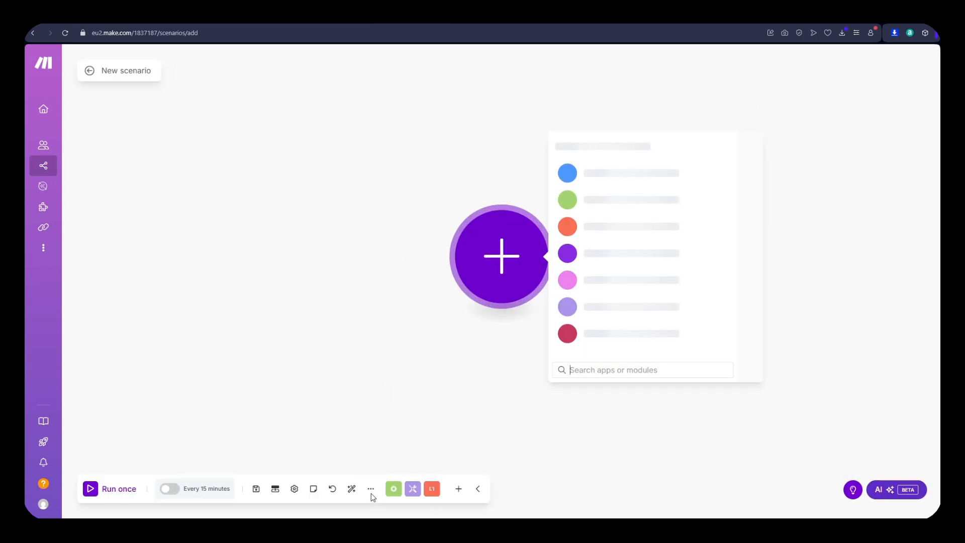
click(371, 490)
click(343, 469)
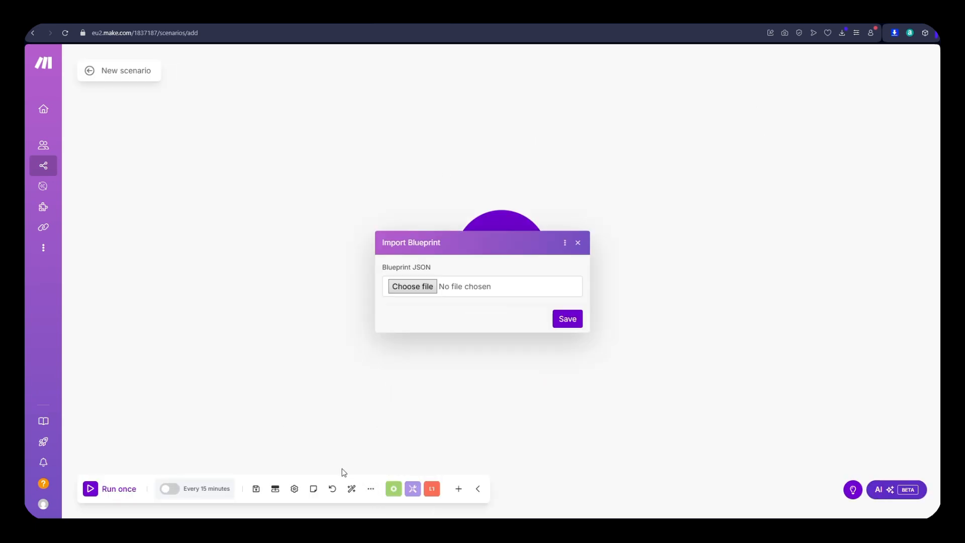
click(430, 287)
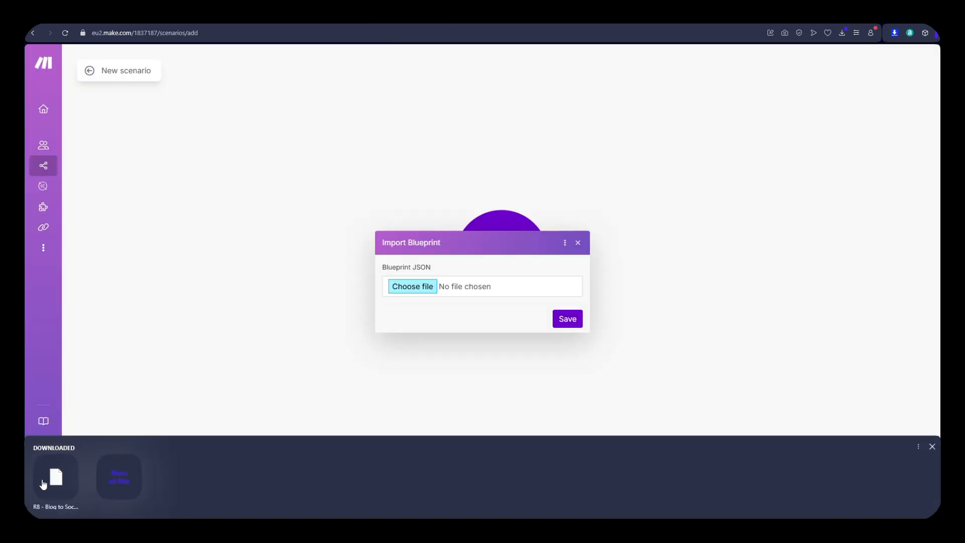
click(43, 484)
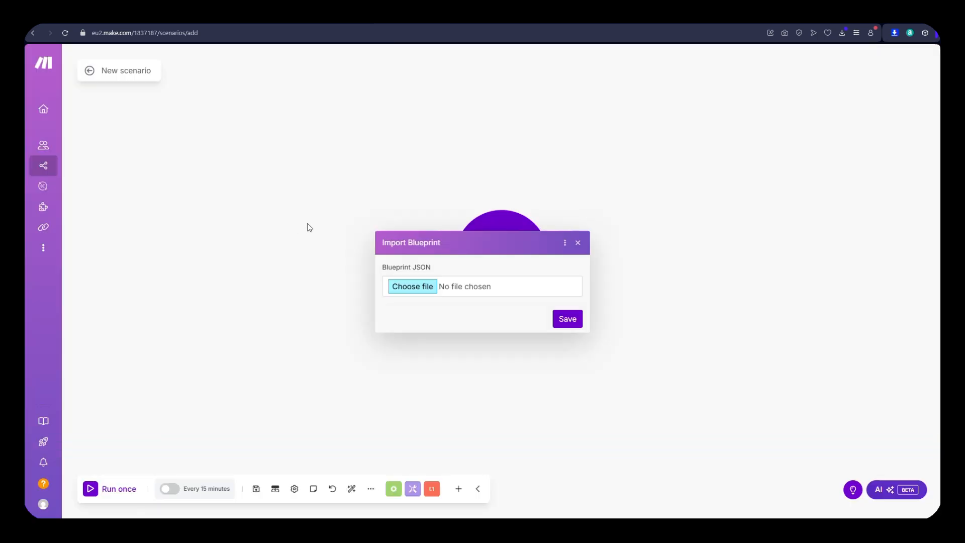
click(569, 314)
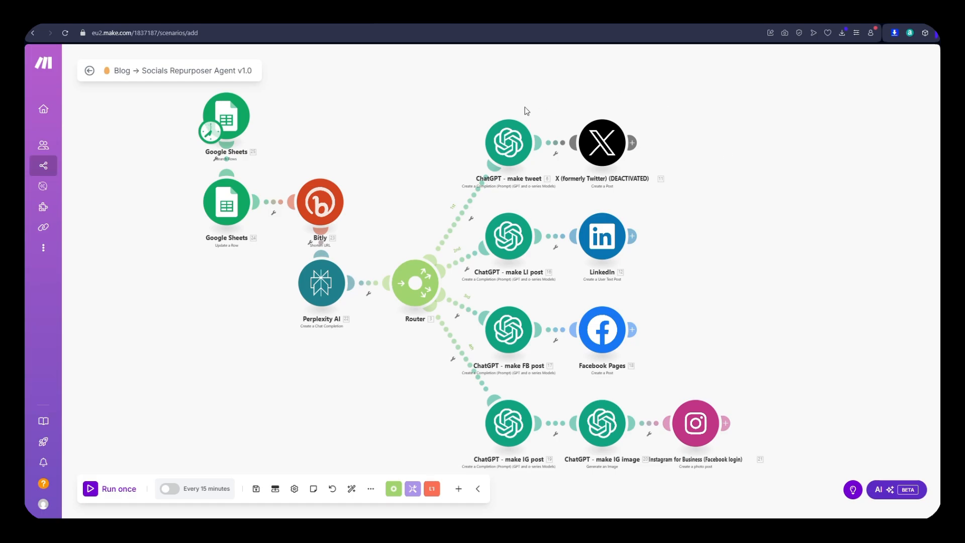
Delete the X (formerly Twitter) module and the "ChatGPT - make tweet" module from the scenario
right_click(603, 144)
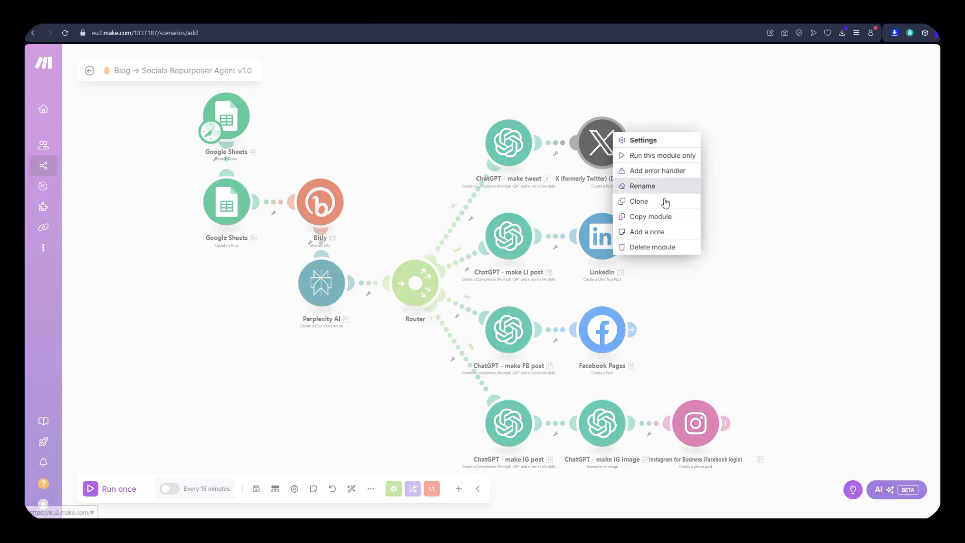
click(661, 246)
right_click(507, 140)
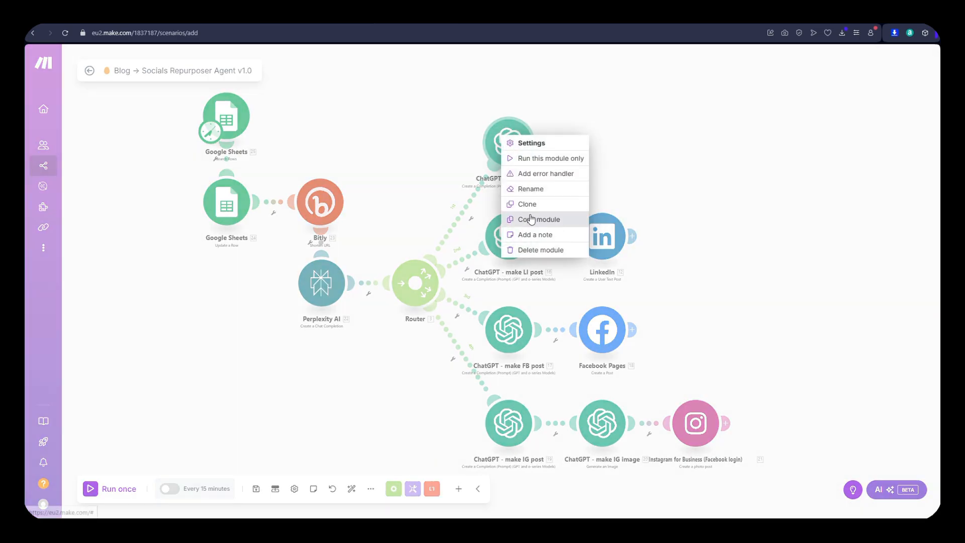
click(533, 246)
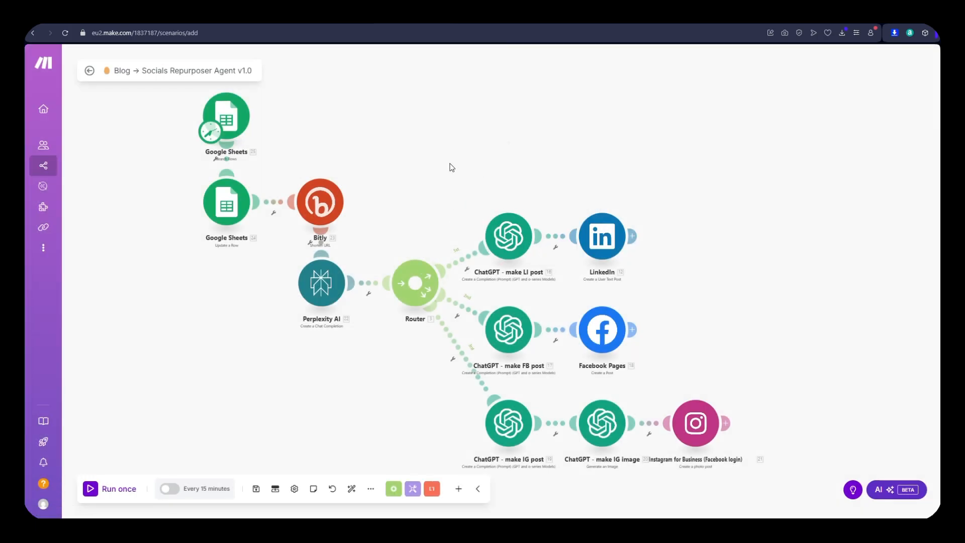
drag(450, 162, 451, 158)
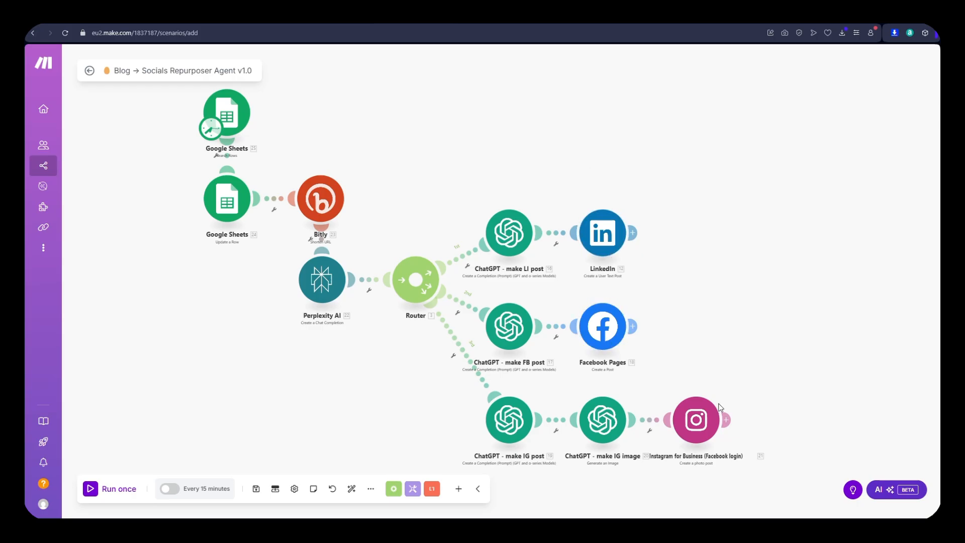
scroll(380, 176, up, 3)
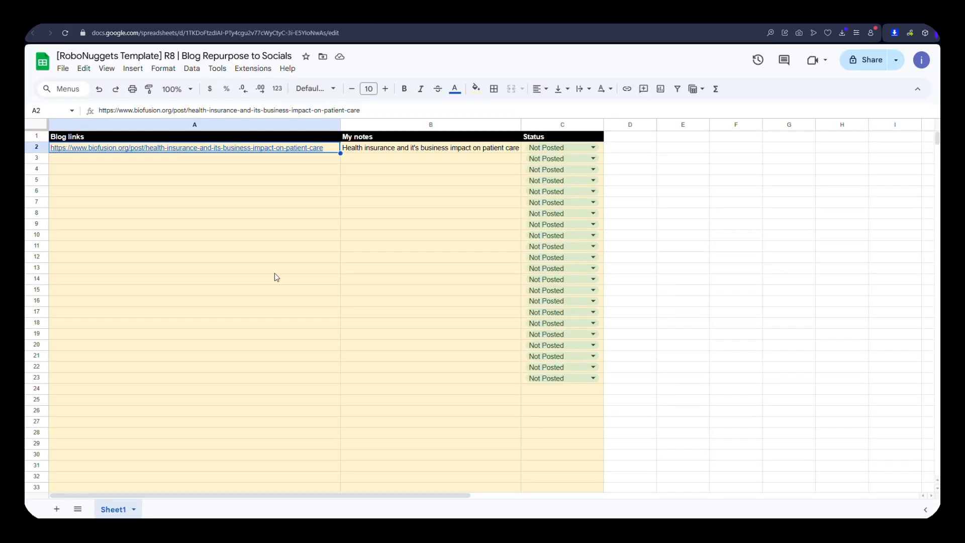
Open the GSheet template from the R8 lesson's resources in Skool and choose to make a copy of it
click(187, 225)
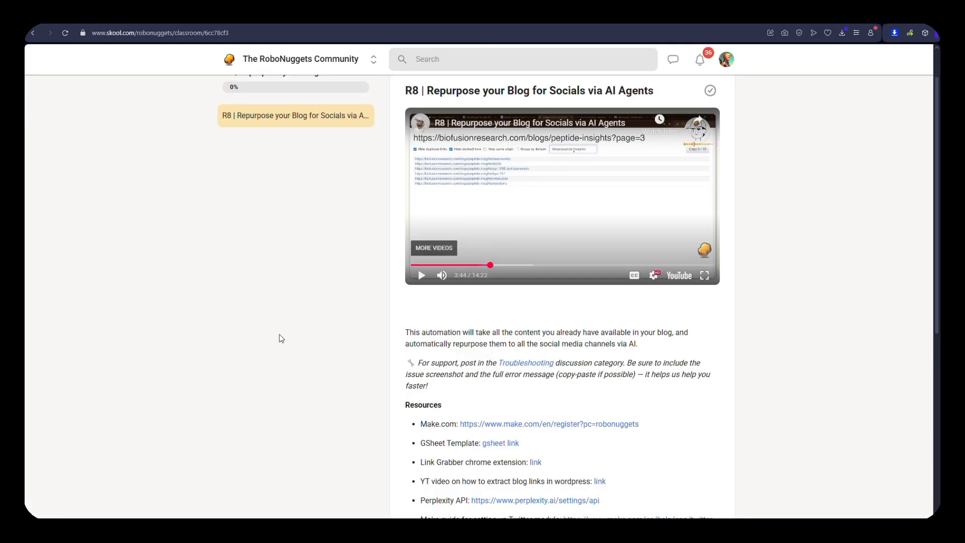
scroll(281, 338, down, 4)
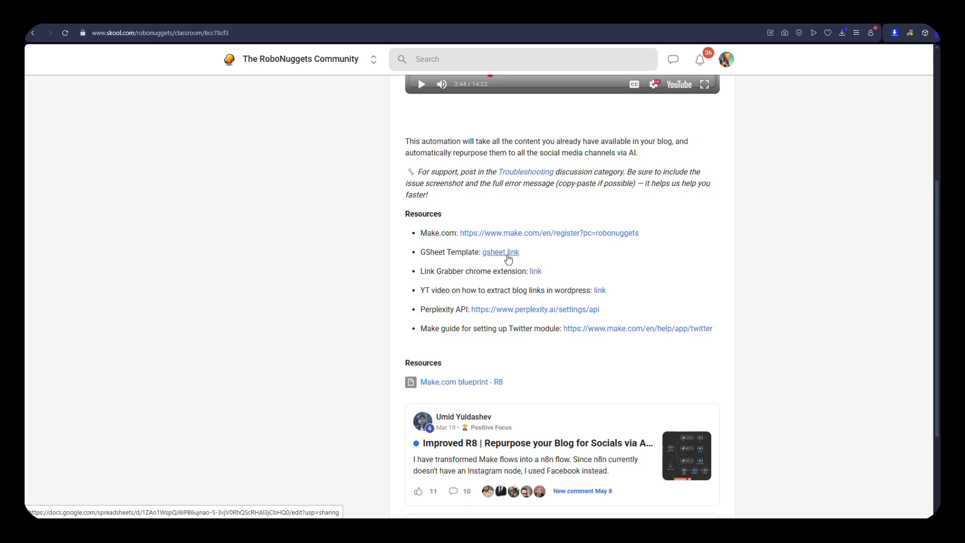
click(508, 260)
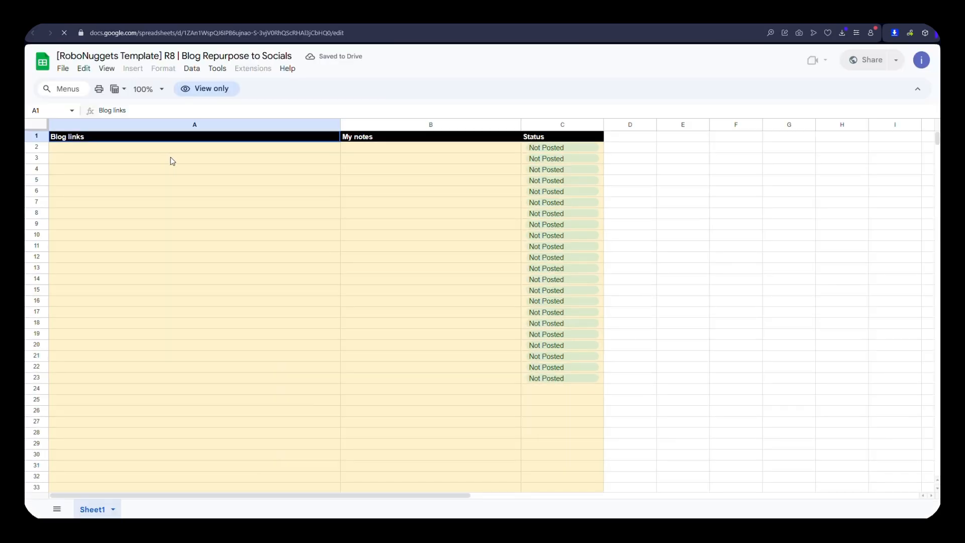
click(63, 68)
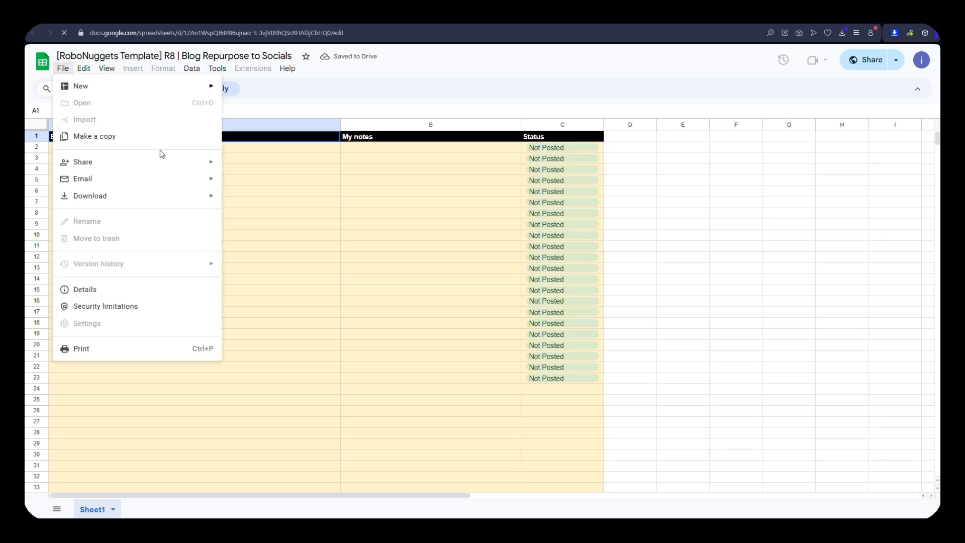
click(149, 138)
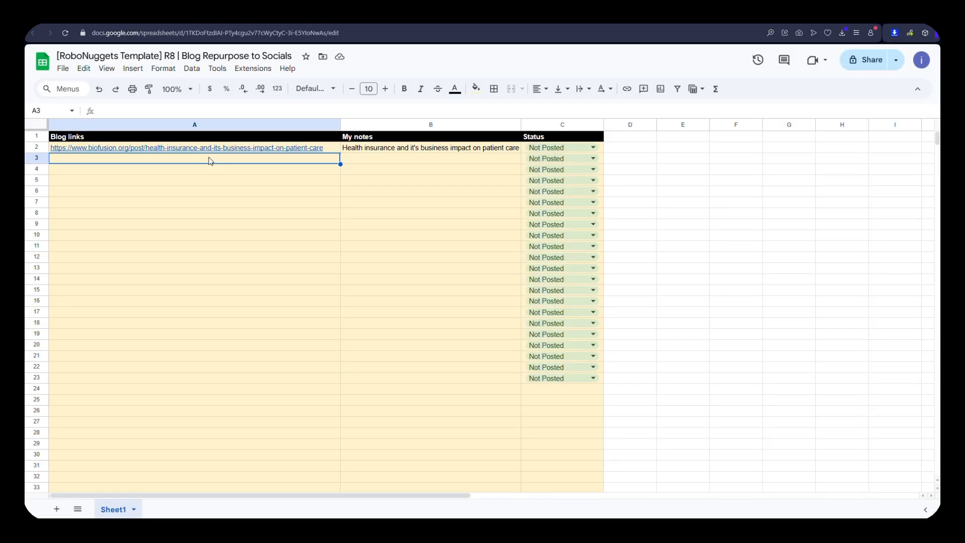
drag(80, 136, 562, 435)
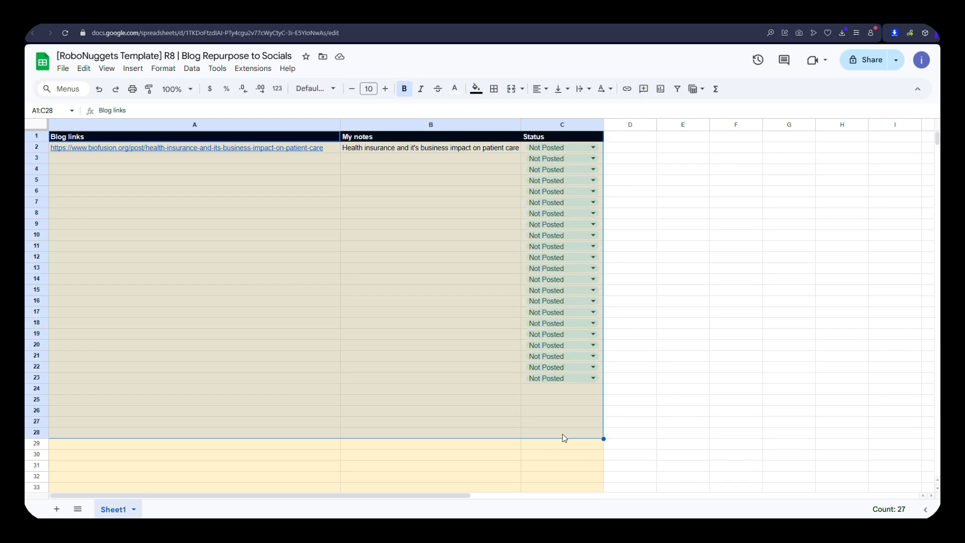
click(430, 235)
click(201, 159)
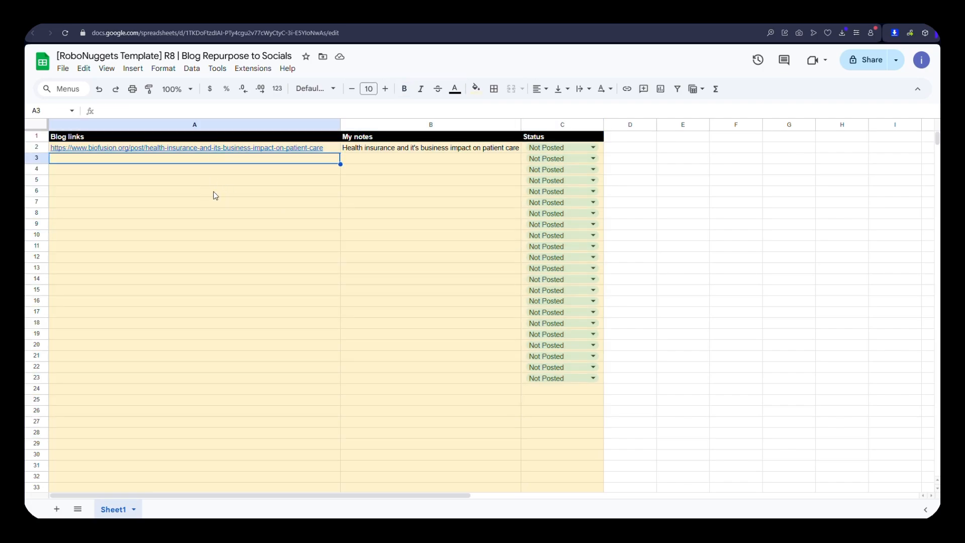
click(418, 162)
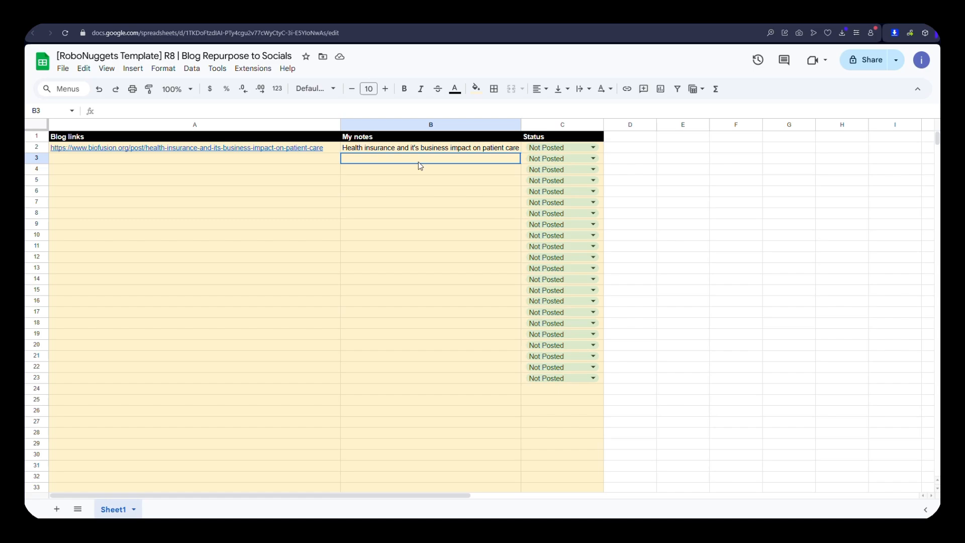
shift+click(183, 261)
click(183, 259)
Grab the links from the biofusion.org health insurance post with the link grabber extension, filter them by "post/" and copy them
click(163, 159)
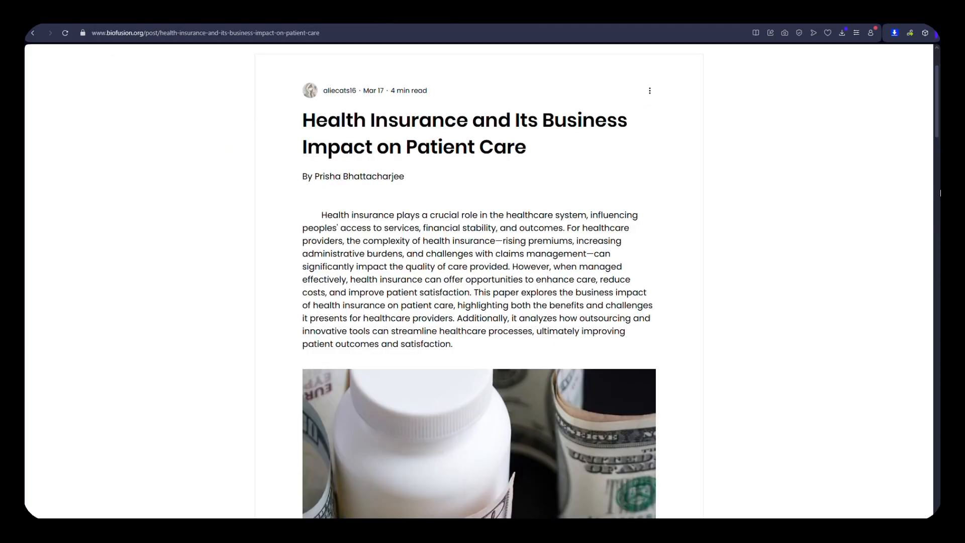
scroll(768, 123, down, 3)
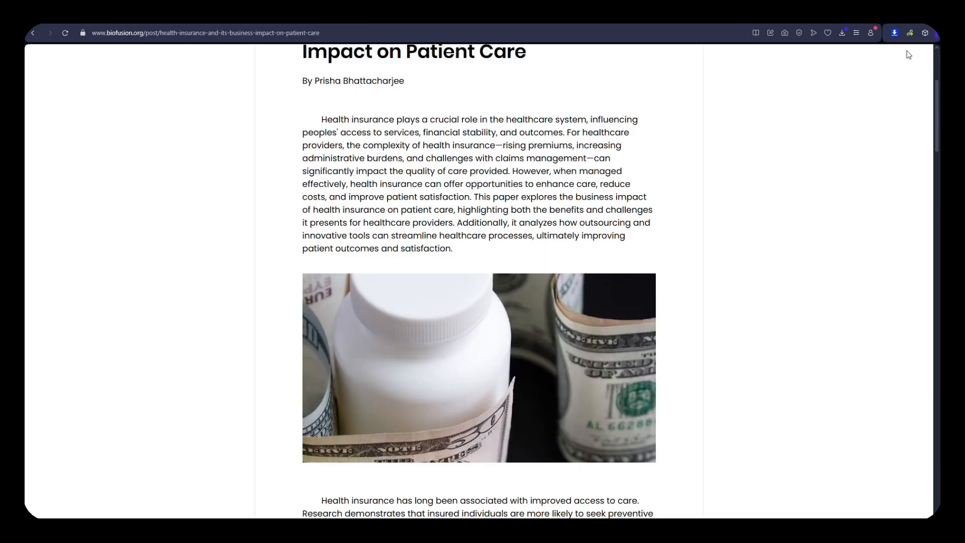
click(910, 33)
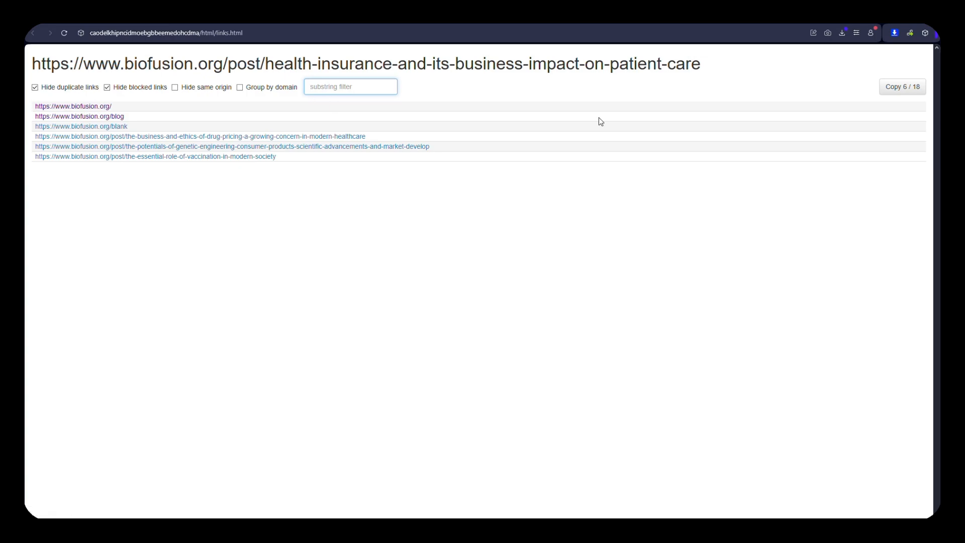
text(post)
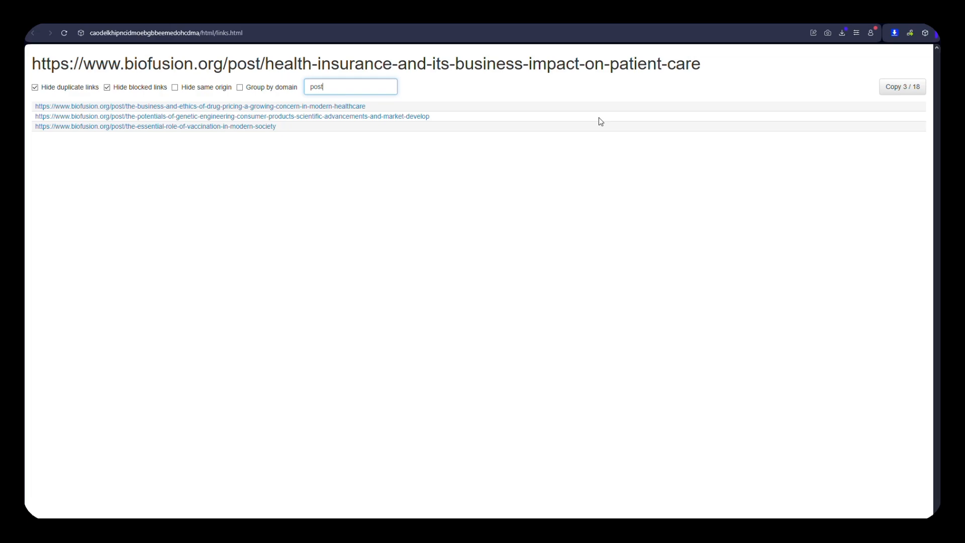
text(/)
click(897, 88)
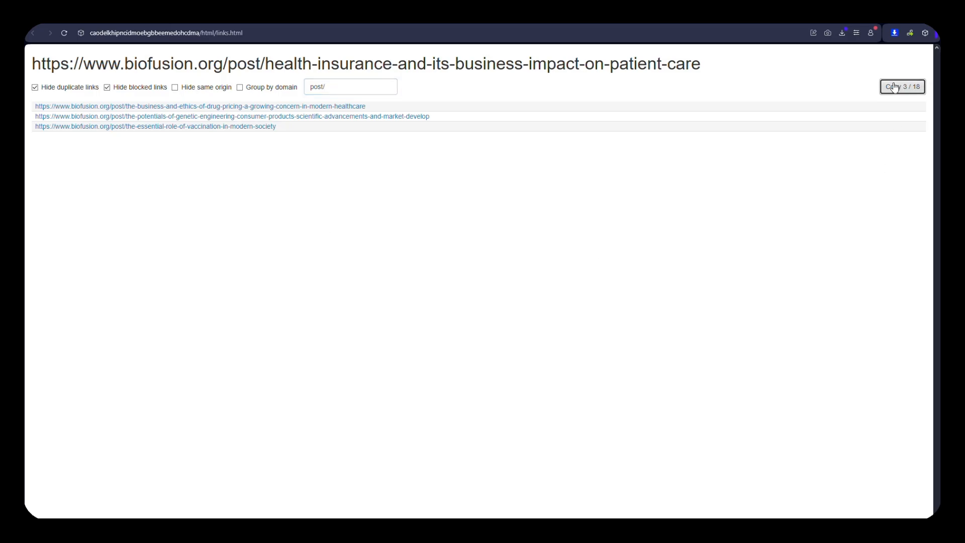
Paste the copied post links into the Blog links column of the Google Sheet, starting at cell A3
key(ctrl+Tab)
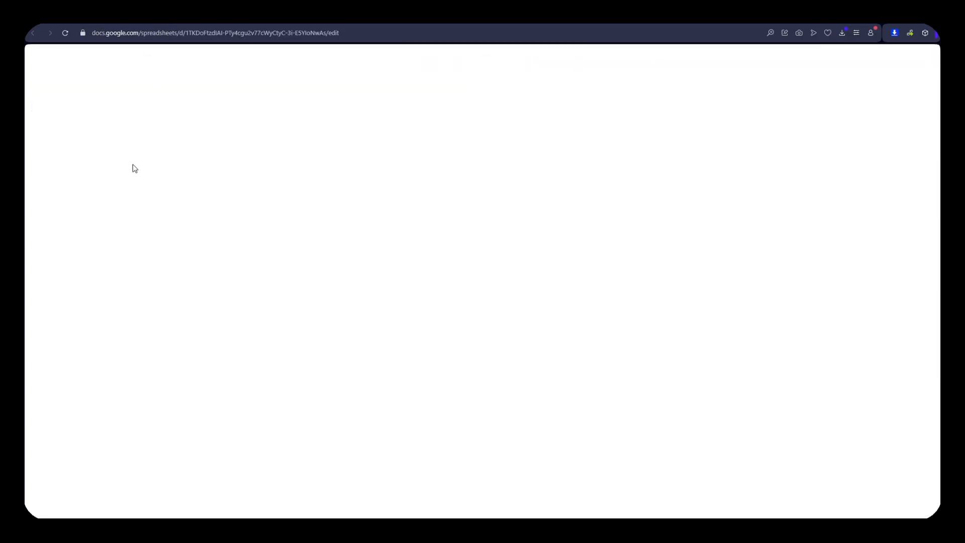
key(ctrl+v)
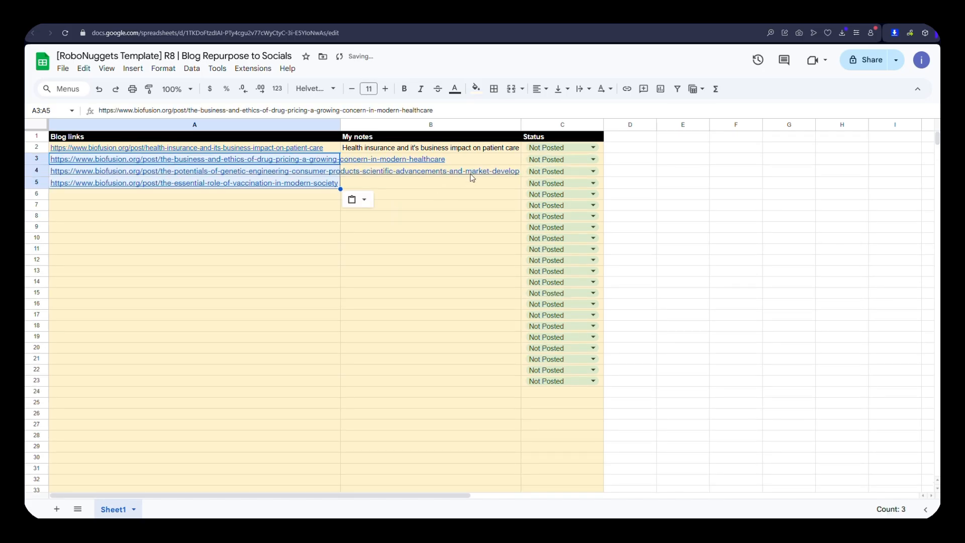
click(370, 124)
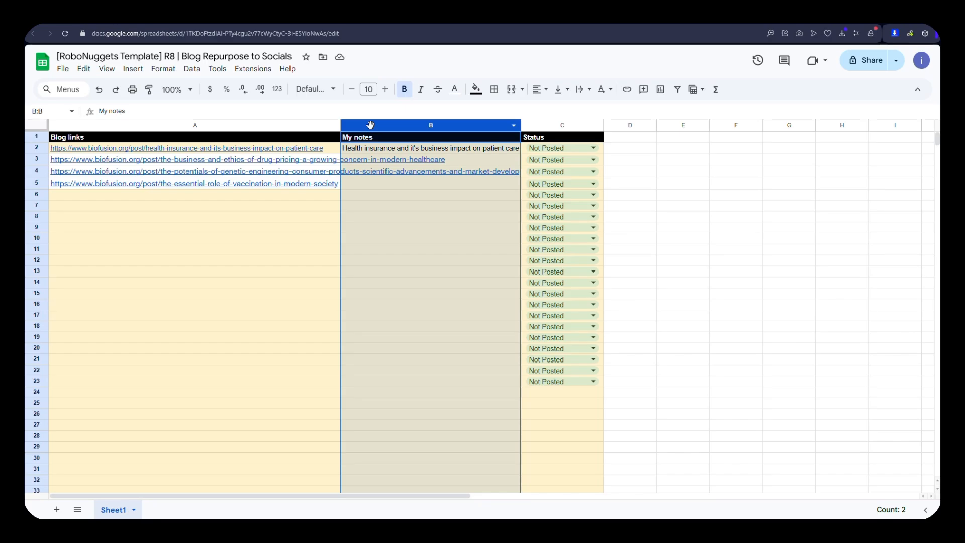
Look over the My notes cells beside the pasted blog links and the Status column of the sheet
click(420, 141)
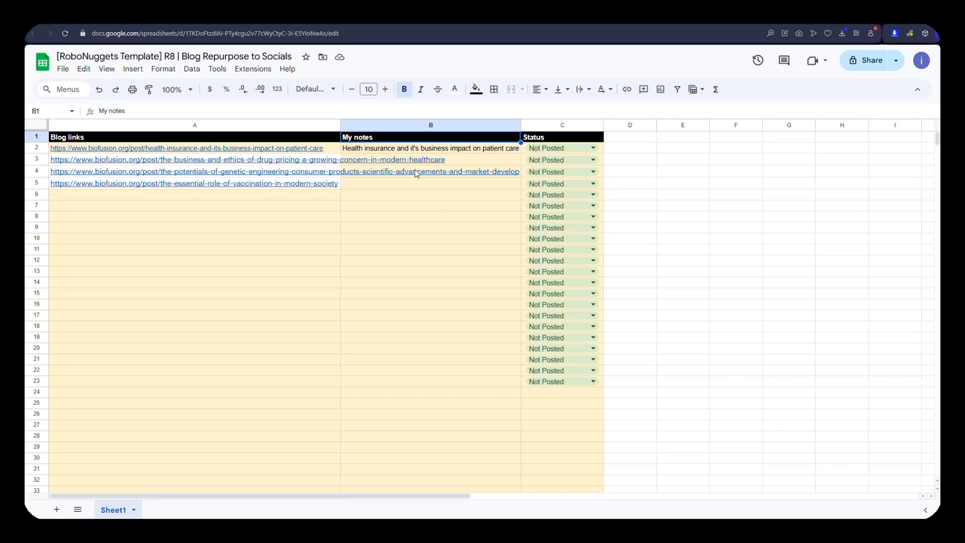
click(471, 162)
click(381, 181)
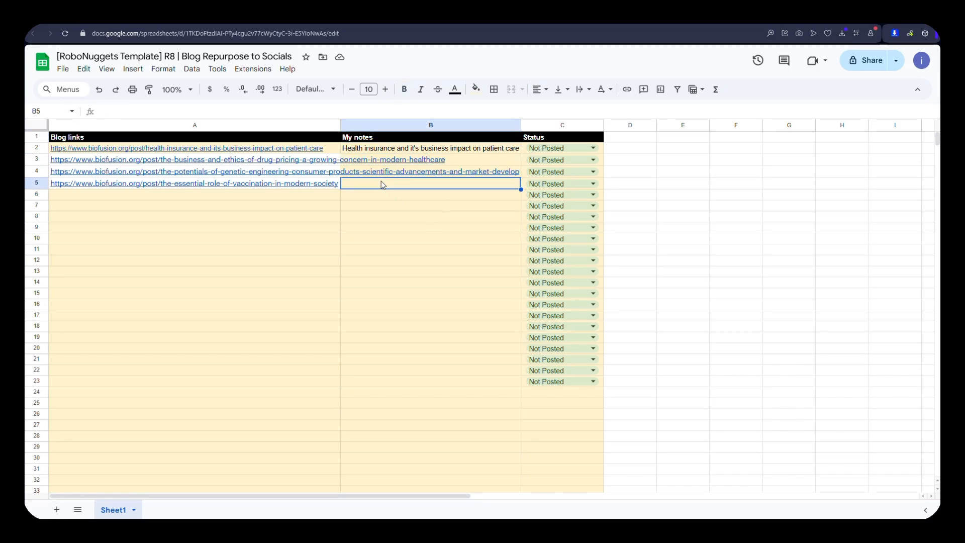
click(382, 174)
mouse_move(134, 182)
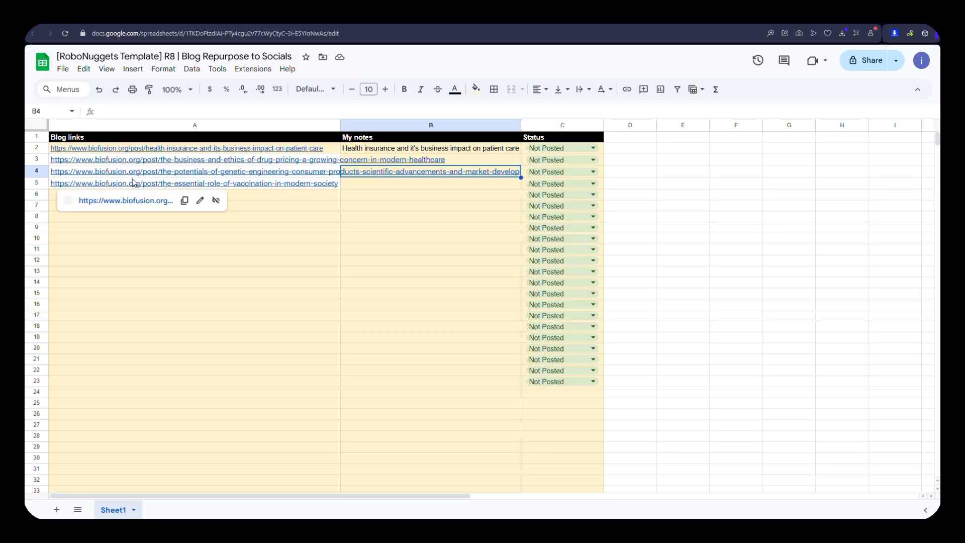
mouse_move(155, 151)
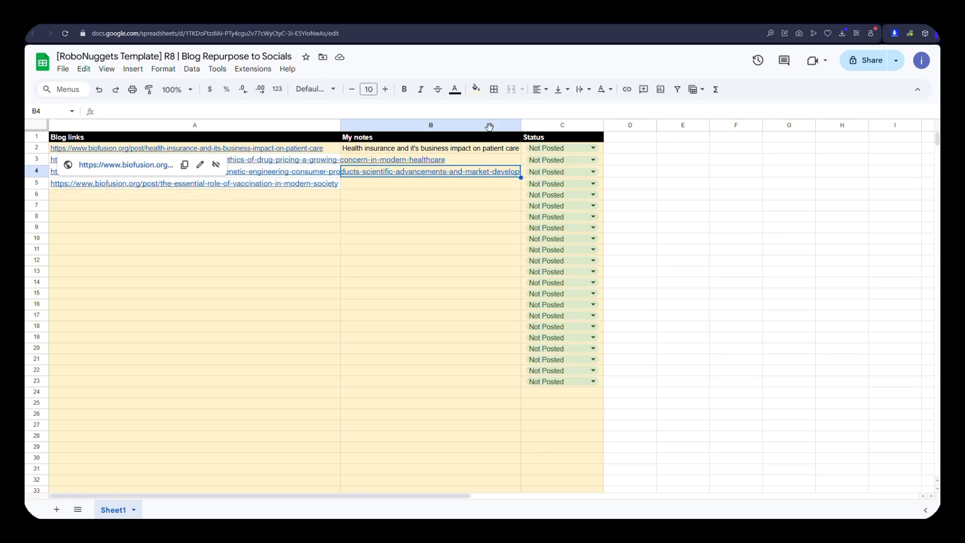
click(555, 141)
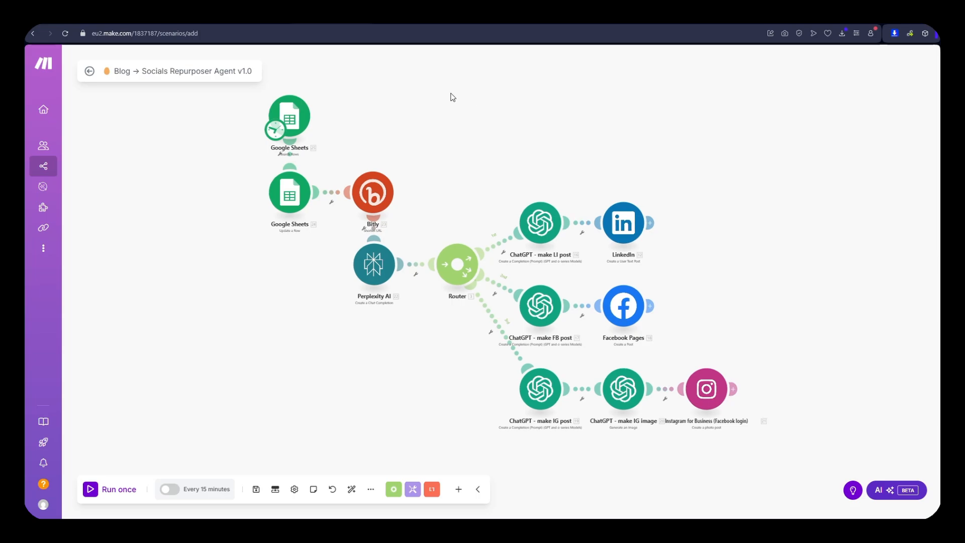
Assign the first existing Google connection to the Google Sheets Search Rows module, without creating a new connection
drag(452, 95, 497, 112)
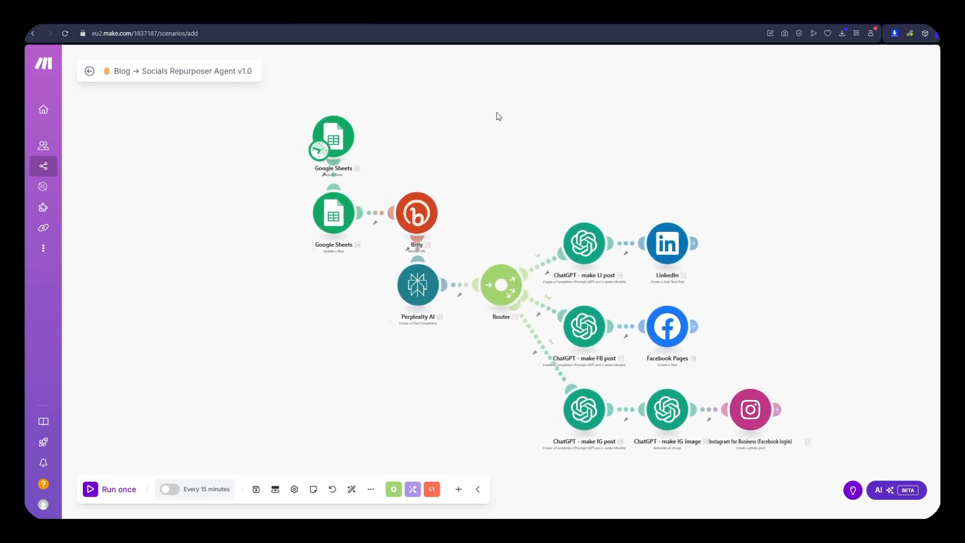
click(337, 128)
click(530, 133)
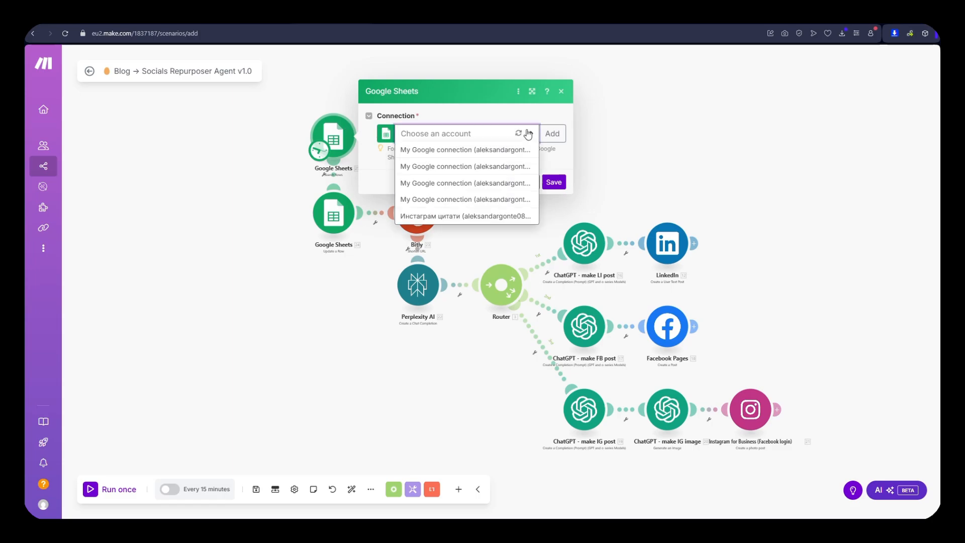
click(457, 150)
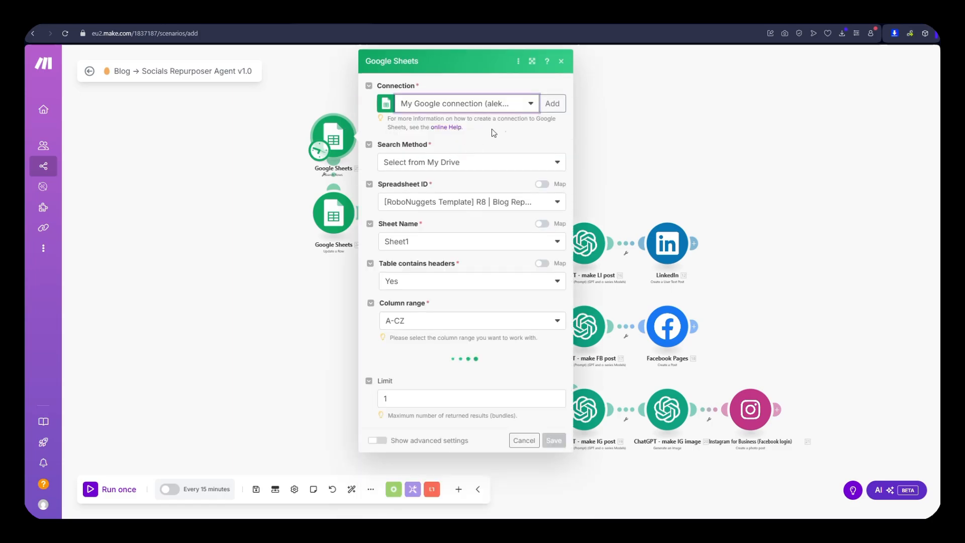
click(553, 104)
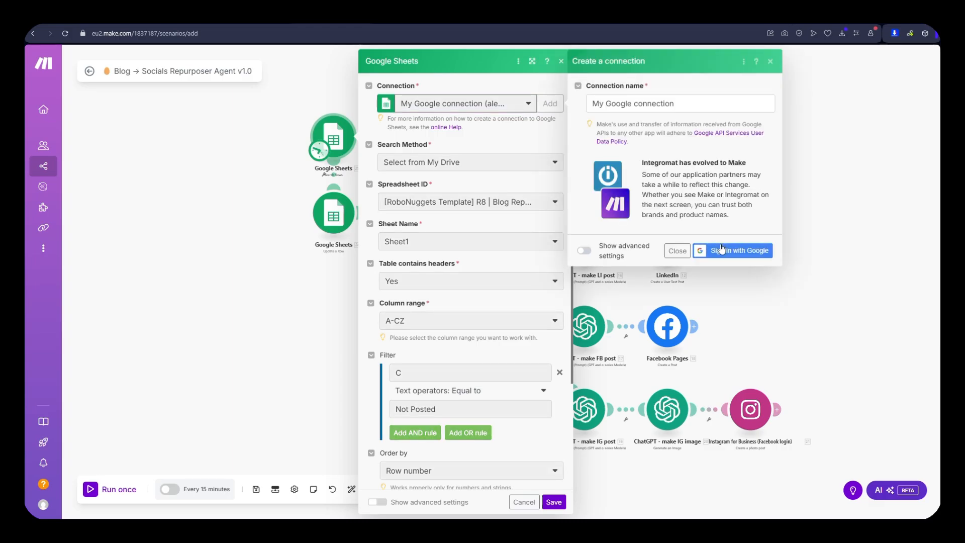
click(770, 61)
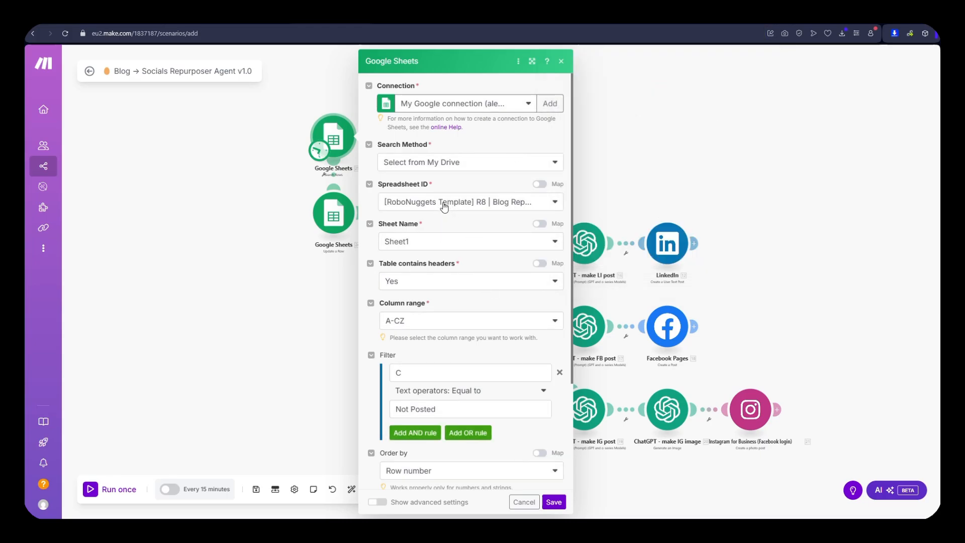
Select the first "[RoboNuggets Template] R8 | Blog Repurpose to Socials" spreadsheet for the Search Rows module, check its remaining settings and save it
click(518, 204)
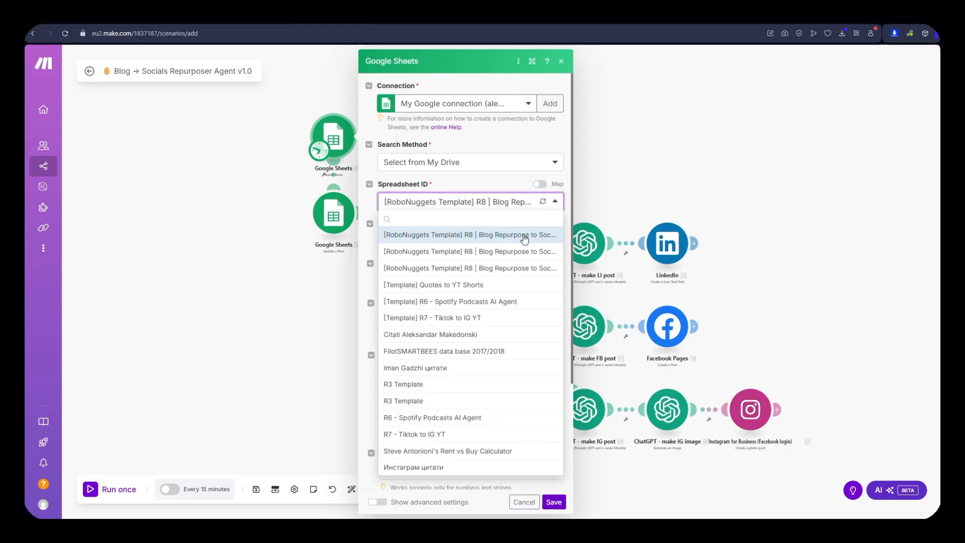
click(524, 236)
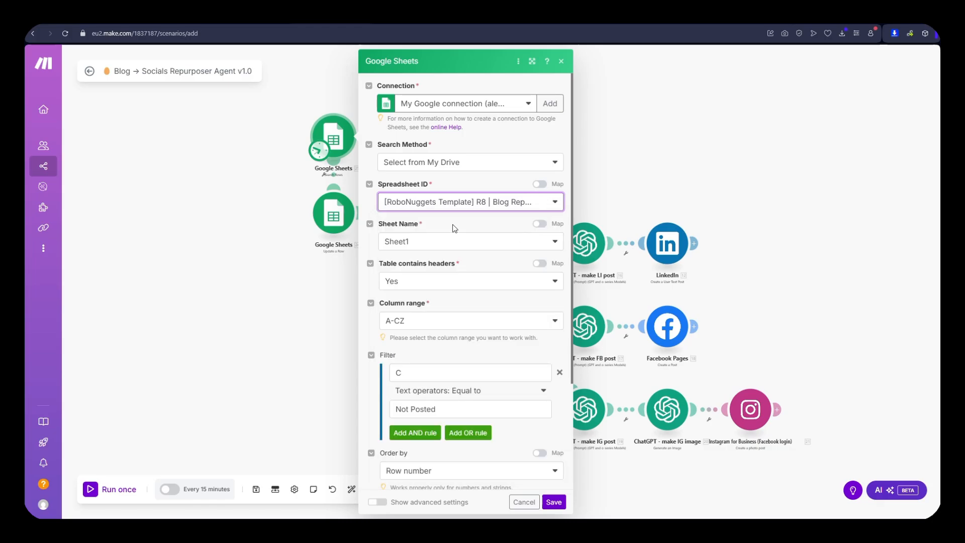
scroll(454, 228, down, 1)
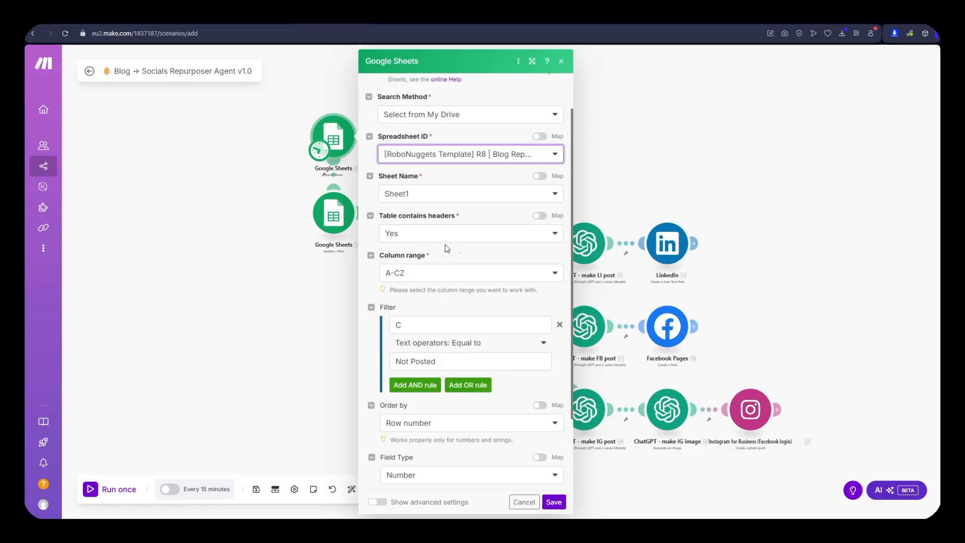
scroll(444, 244, down, 2)
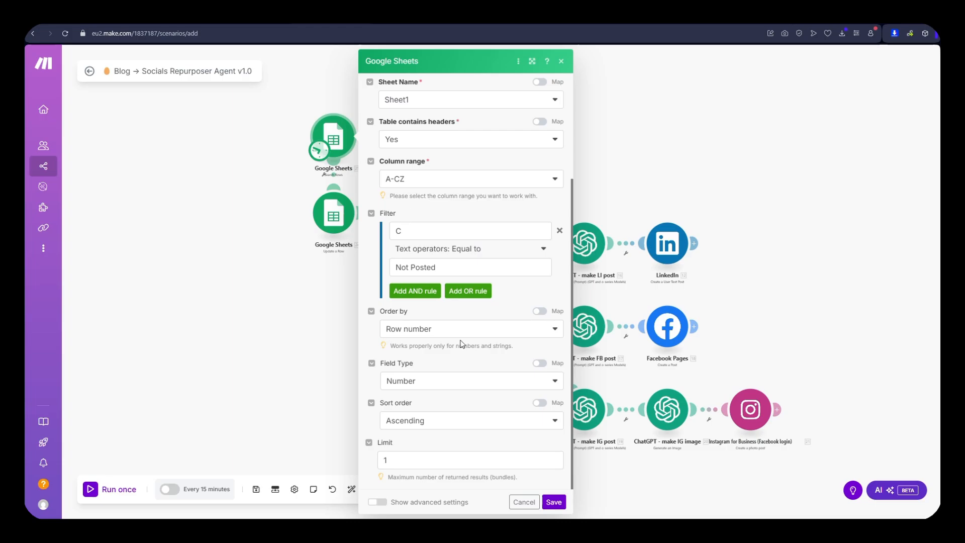
click(552, 503)
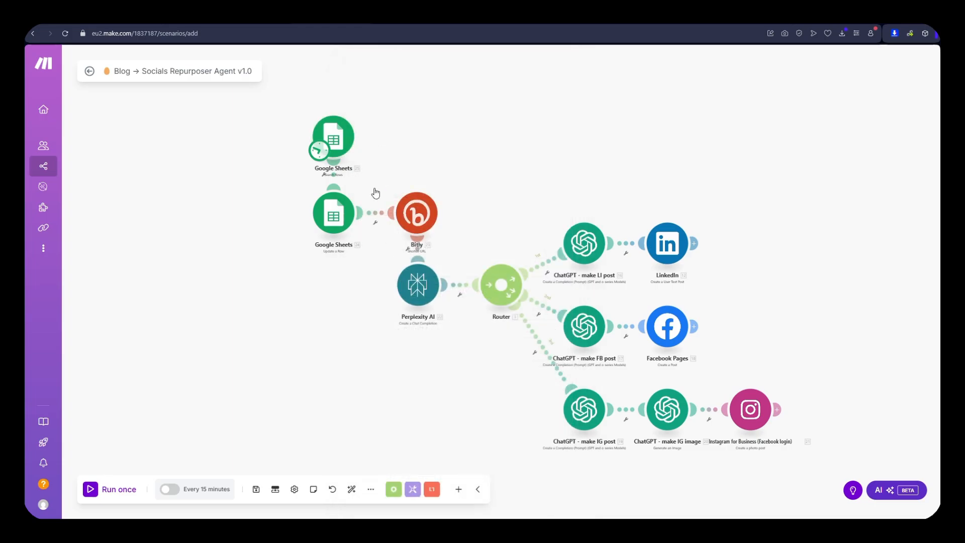
Assign the existing Google connection and the R8 Blog Repurpose to Socials spreadsheet to the Update a Row module, and save it
click(329, 211)
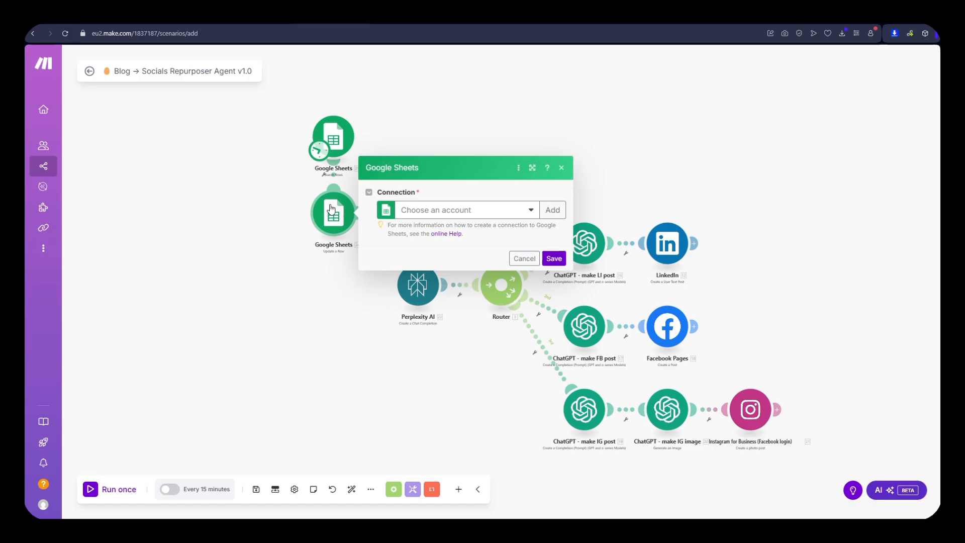
click(492, 209)
click(478, 225)
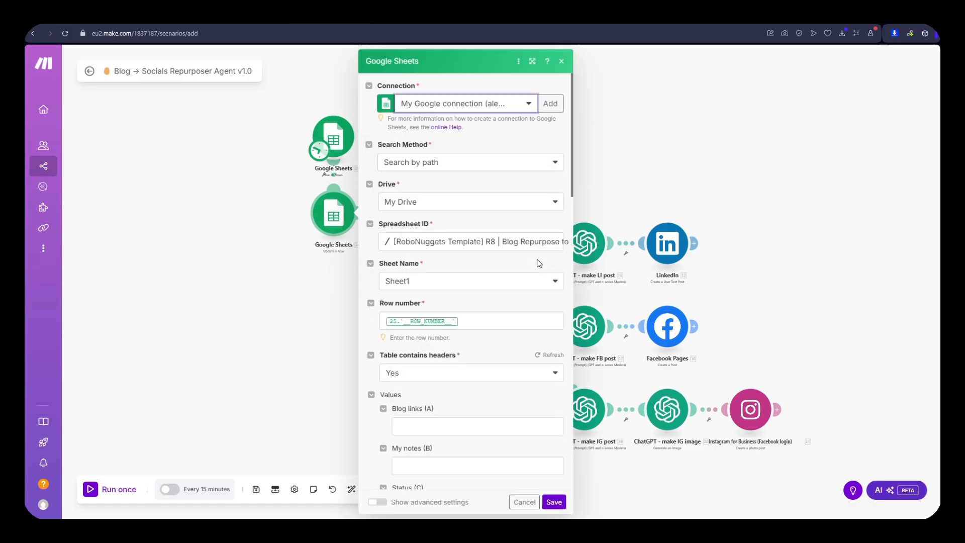
click(431, 242)
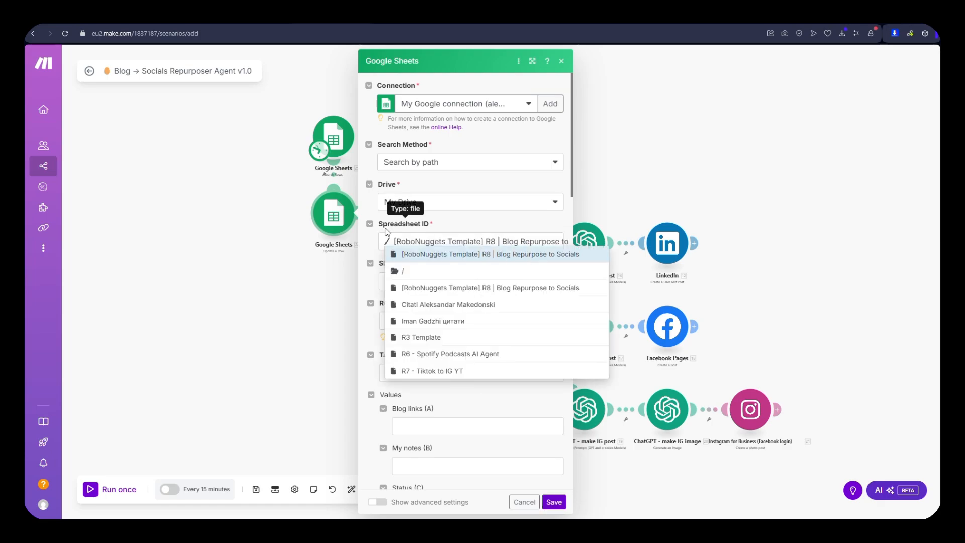
click(469, 255)
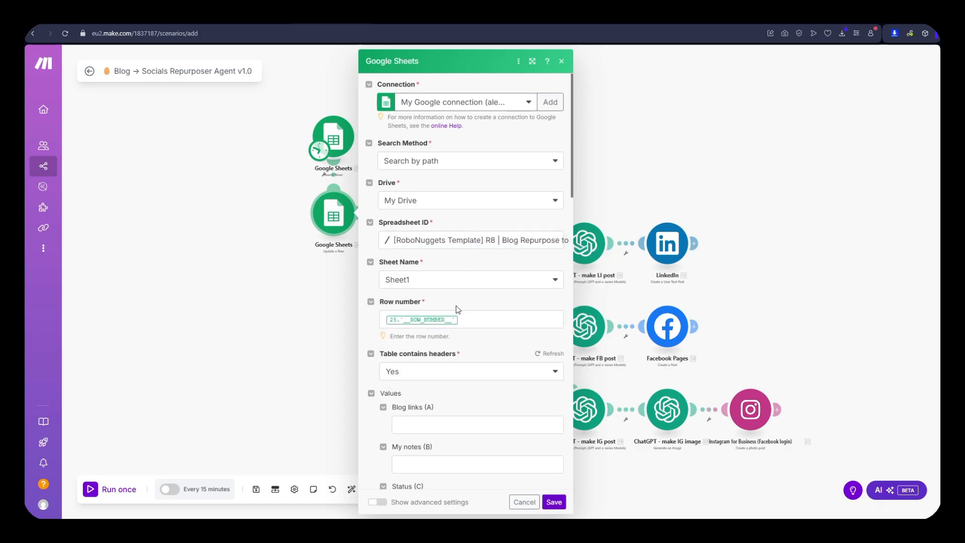
scroll(440, 230, down, 2)
scroll(469, 341, down, 3)
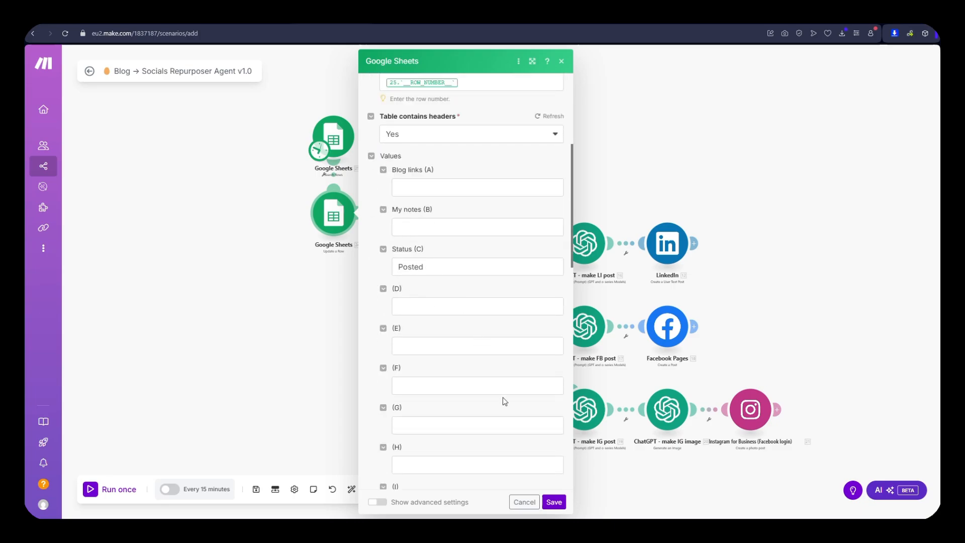
click(554, 502)
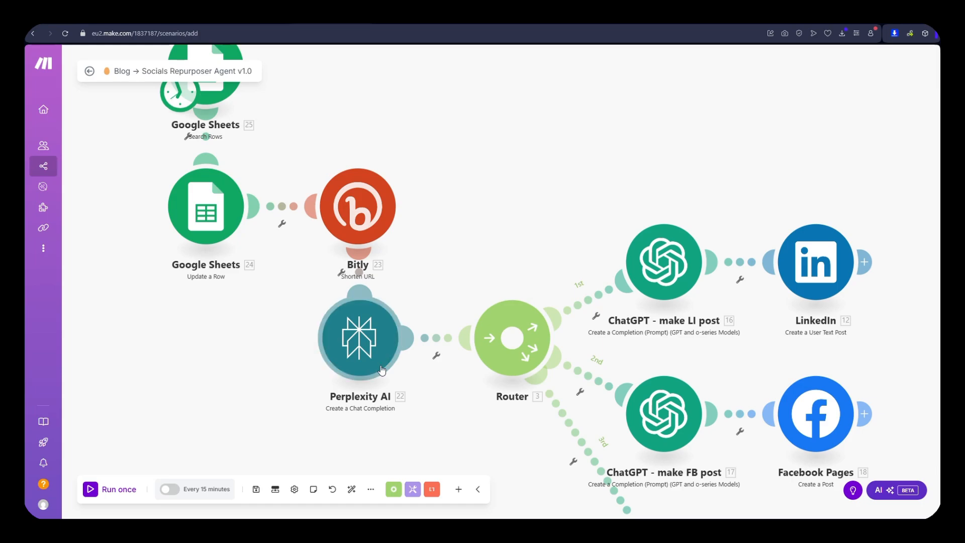
Check the new-connection form of the Bitly Shorten URL module, dismiss it, and save the module with the existing Bitly connection
click(365, 239)
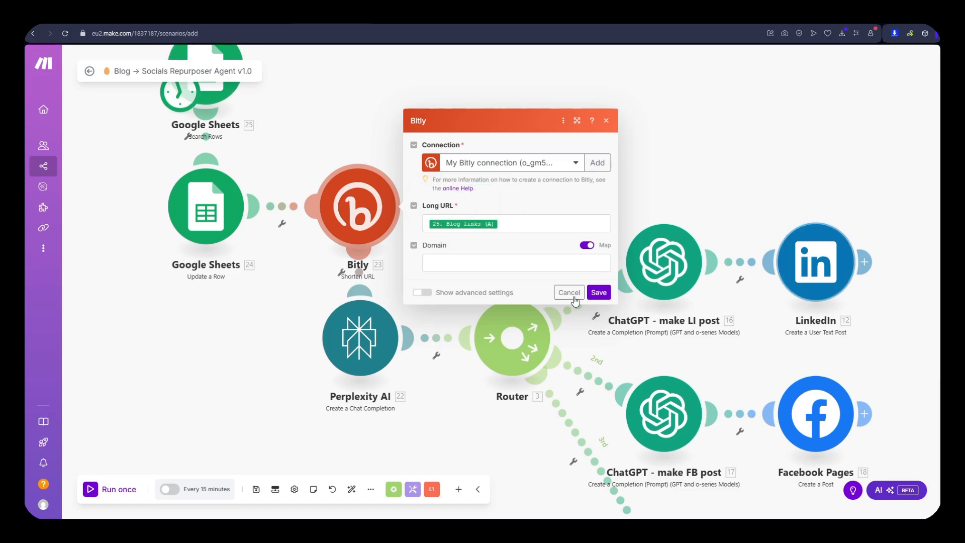
scroll(786, 236, down, 3)
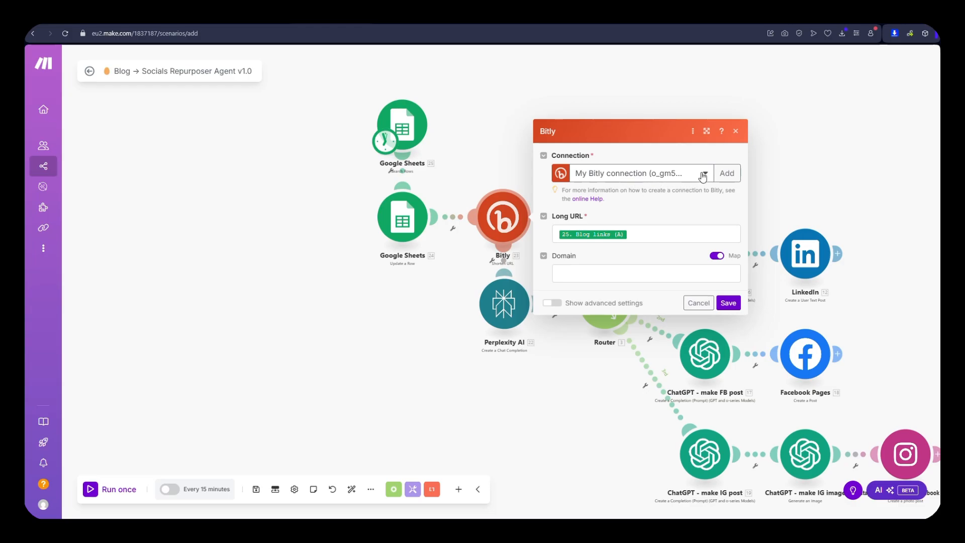
click(728, 173)
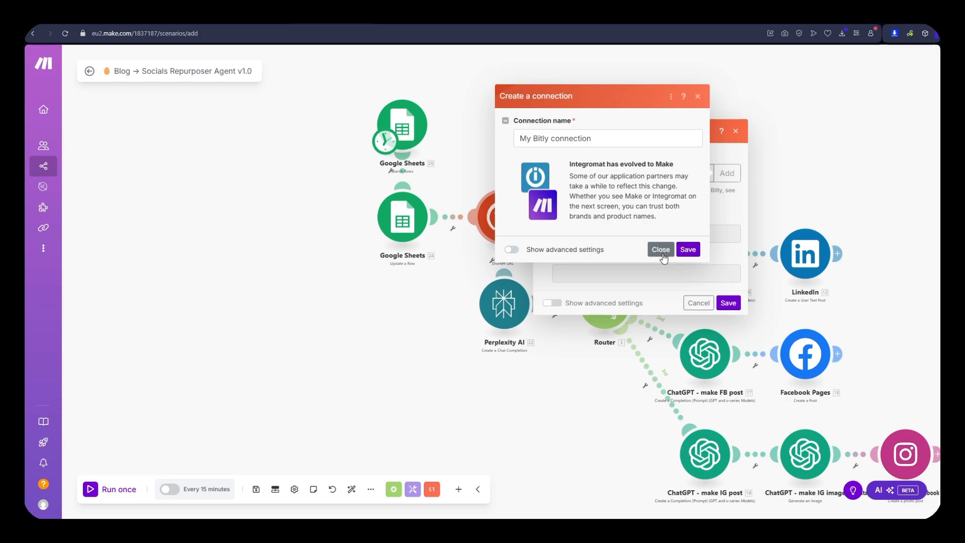
click(660, 250)
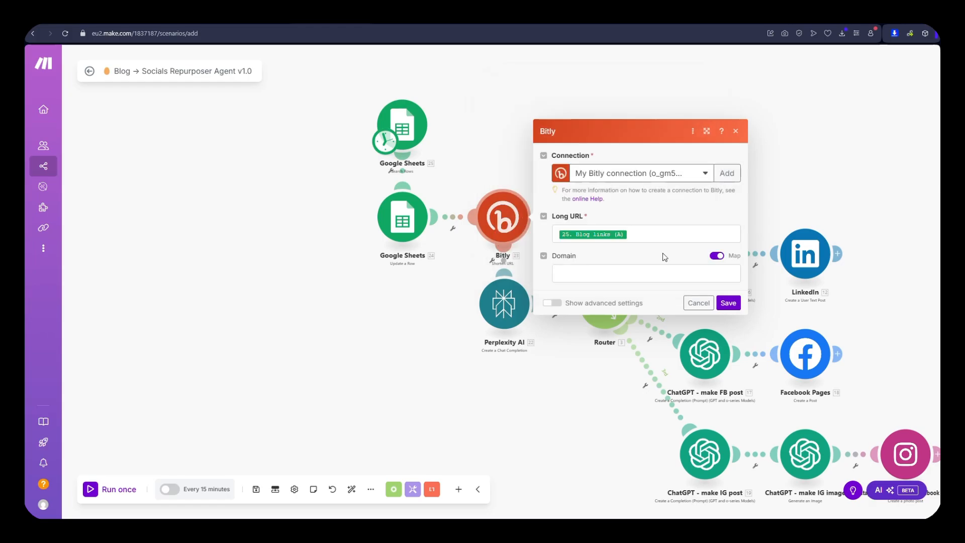
click(727, 303)
Assign "My Perplexity connection" to the Perplexity AI Create a Chat Completion module and review its message settings
scroll(517, 380, up, 5)
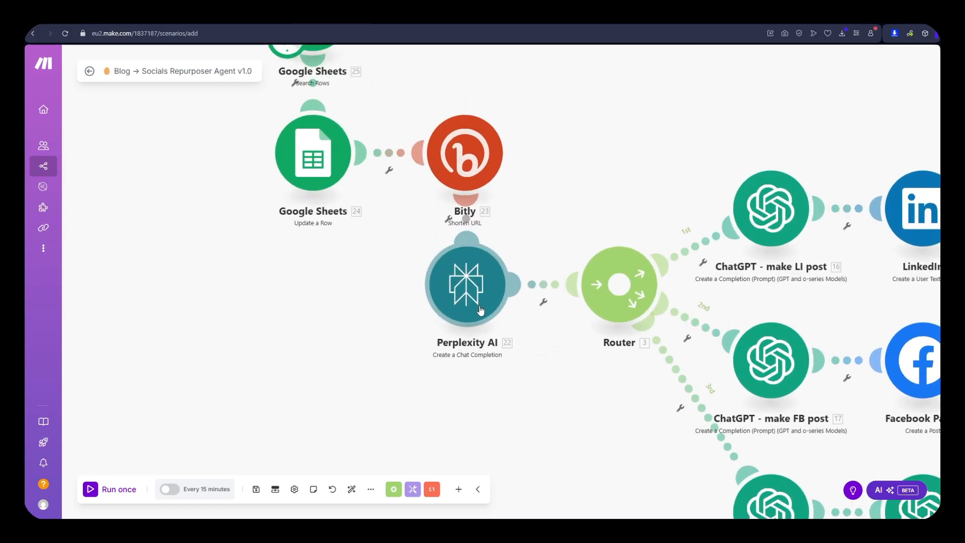
click(480, 310)
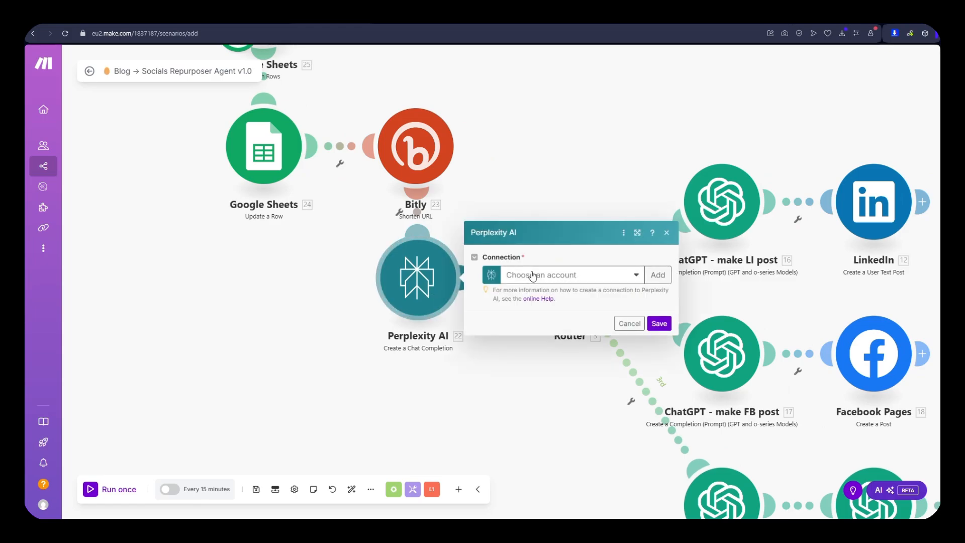
click(591, 274)
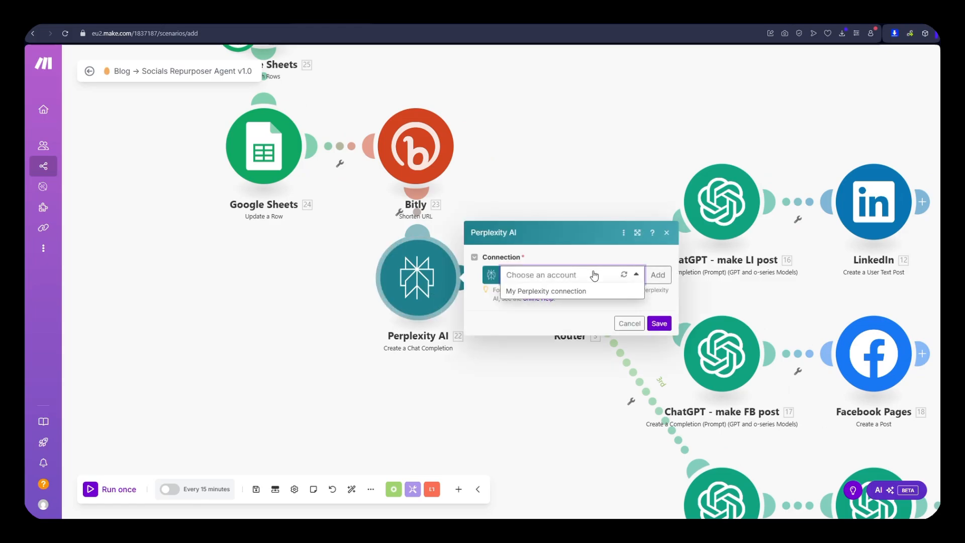
click(555, 291)
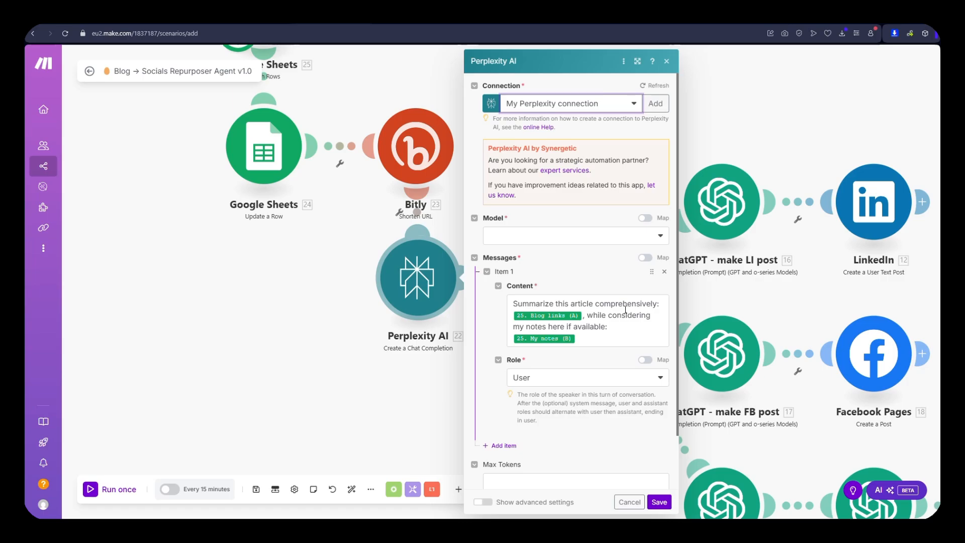
scroll(626, 309, down, 1)
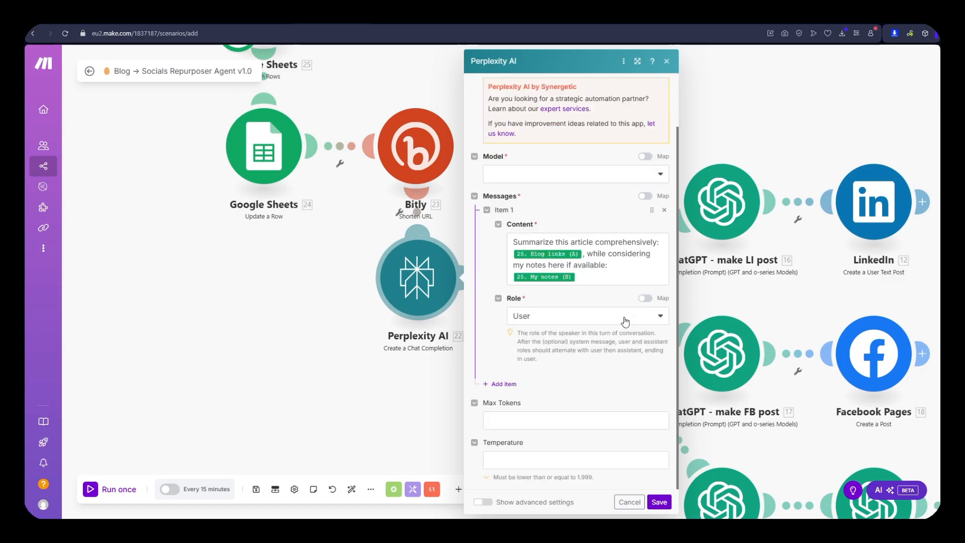
scroll(566, 288, up, 1)
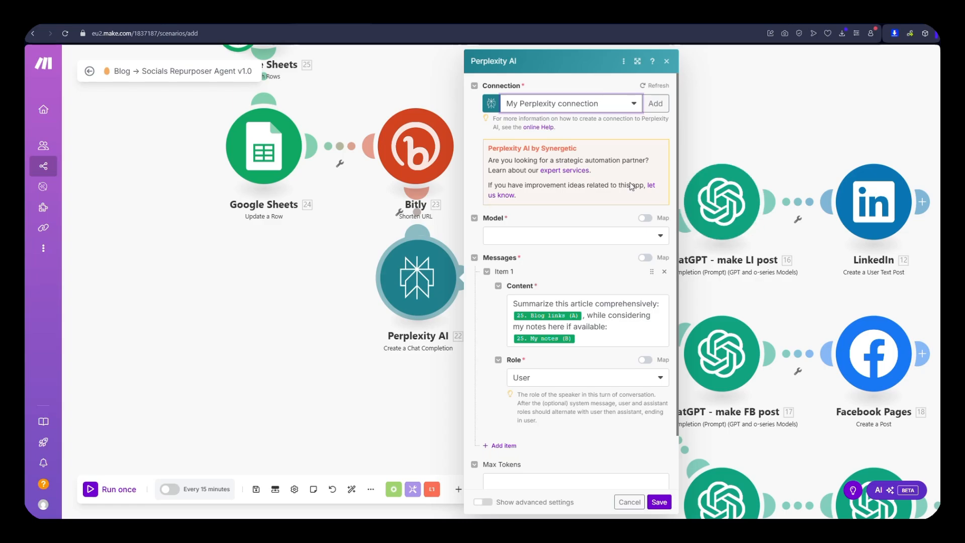
Start adding a new Perplexity connection, switch to the Perplexity website and open the full account settings
click(654, 104)
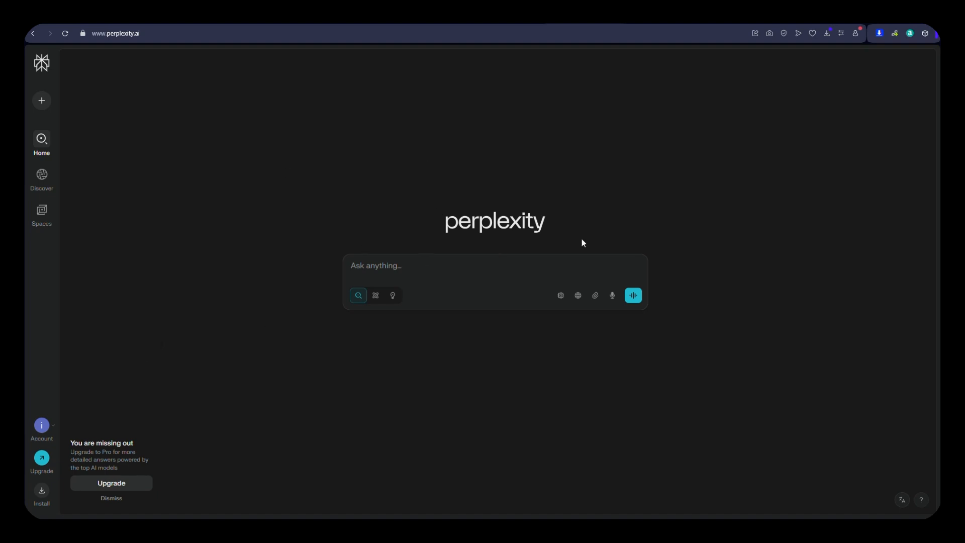
click(42, 425)
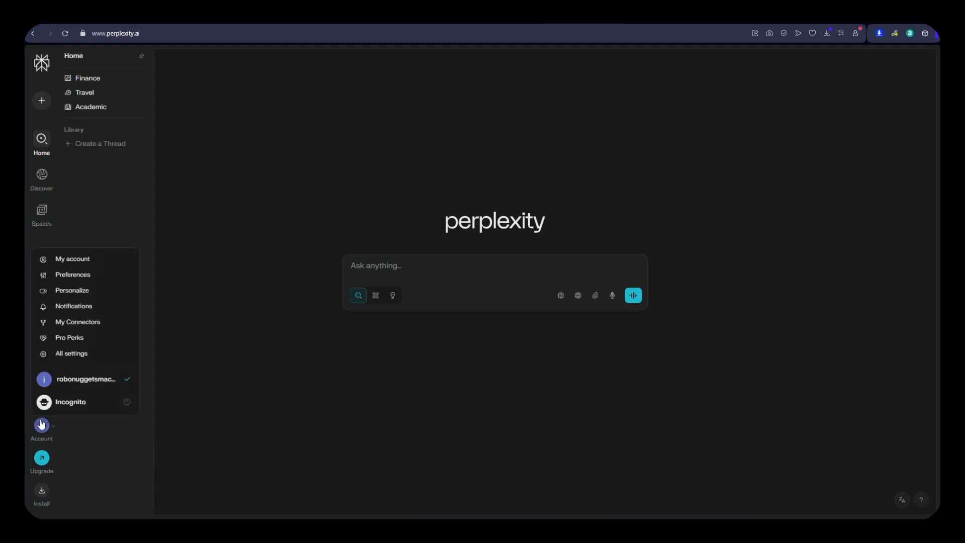
click(79, 353)
click(84, 270)
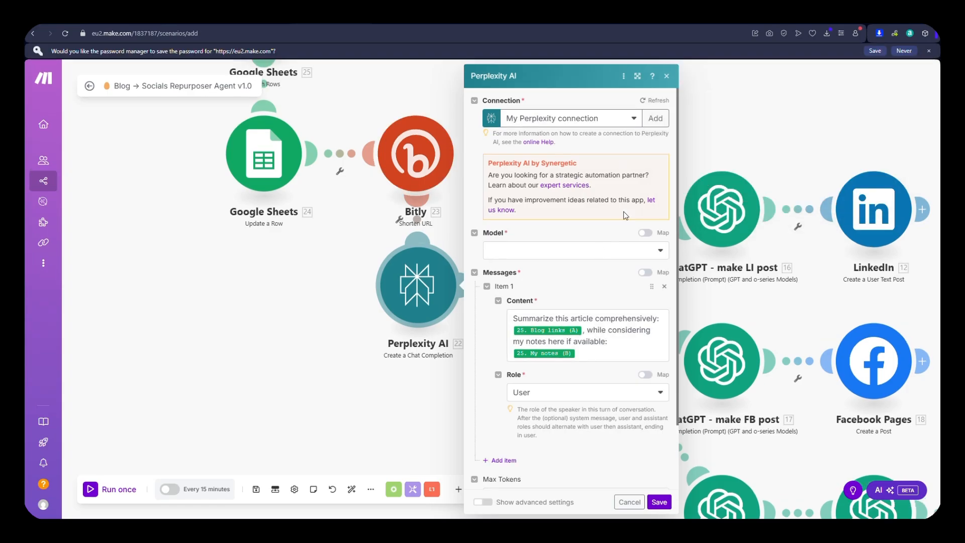
Set the model of the Perplexity AI Create a Chat Completion module to sonar-deep-research
scroll(585, 193, down, 1)
click(581, 204)
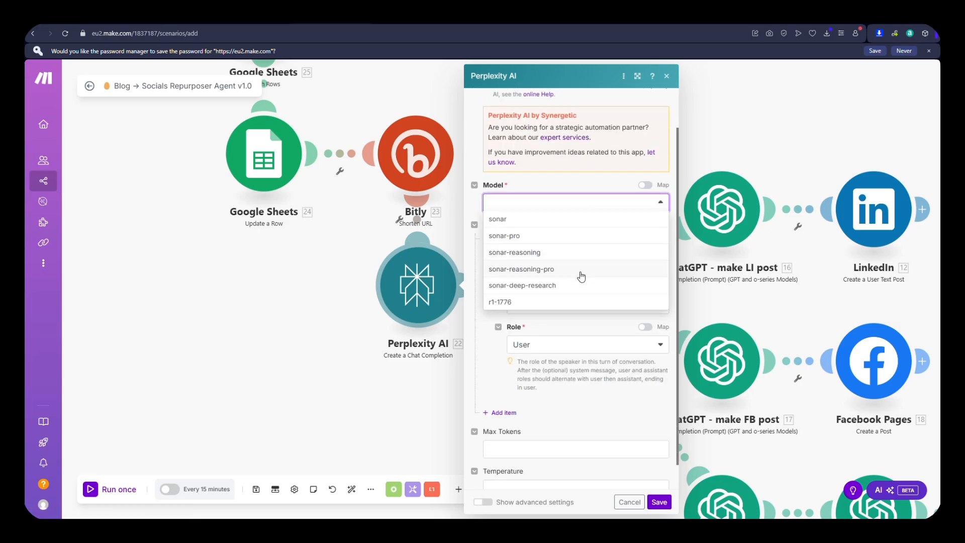
click(538, 285)
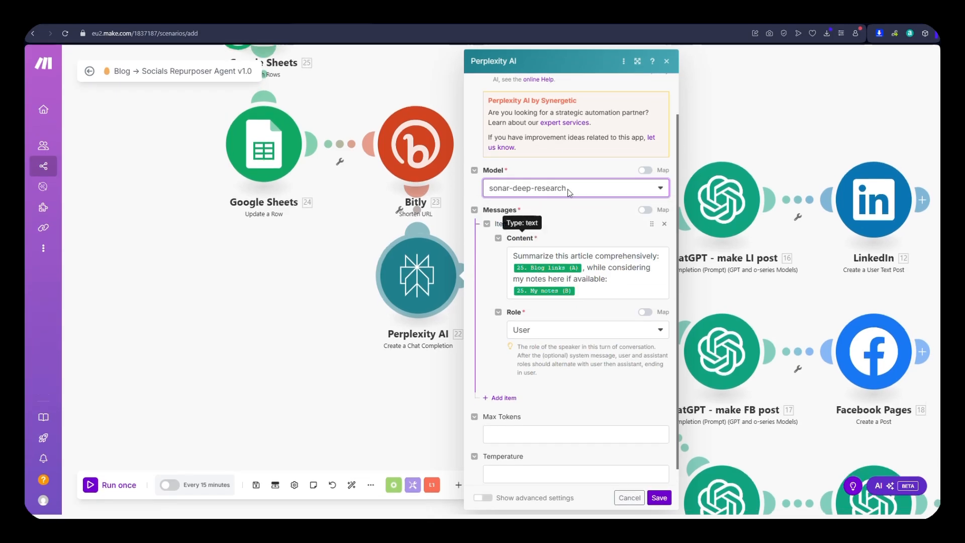
click(560, 190)
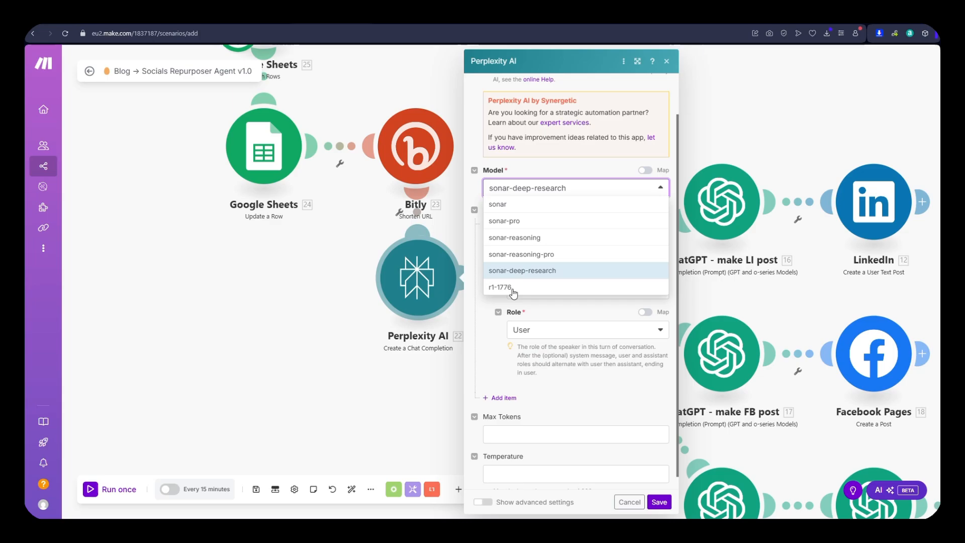
click(519, 272)
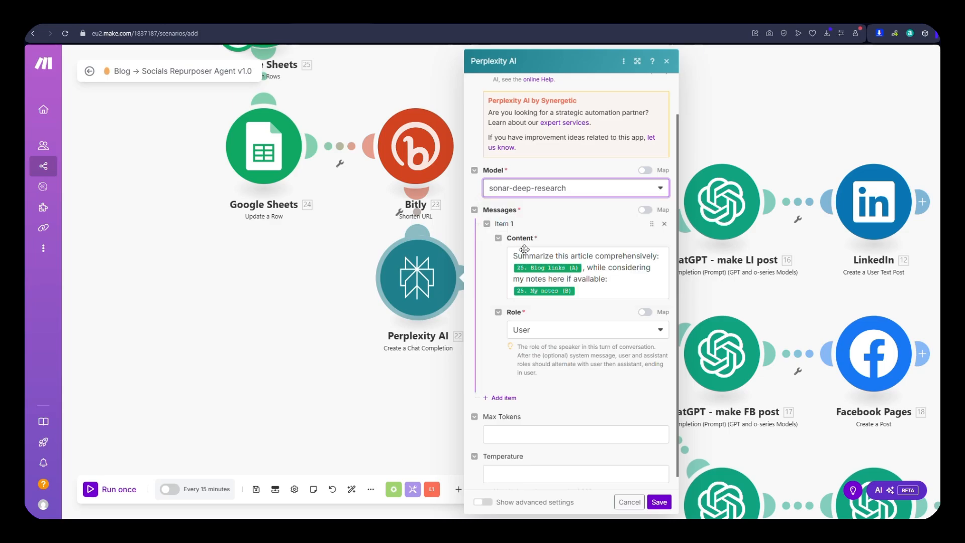
Review the article summary prompt with its mapped Blog links and My notes fields, and save the Perplexity AI module
scroll(523, 267, down, 1)
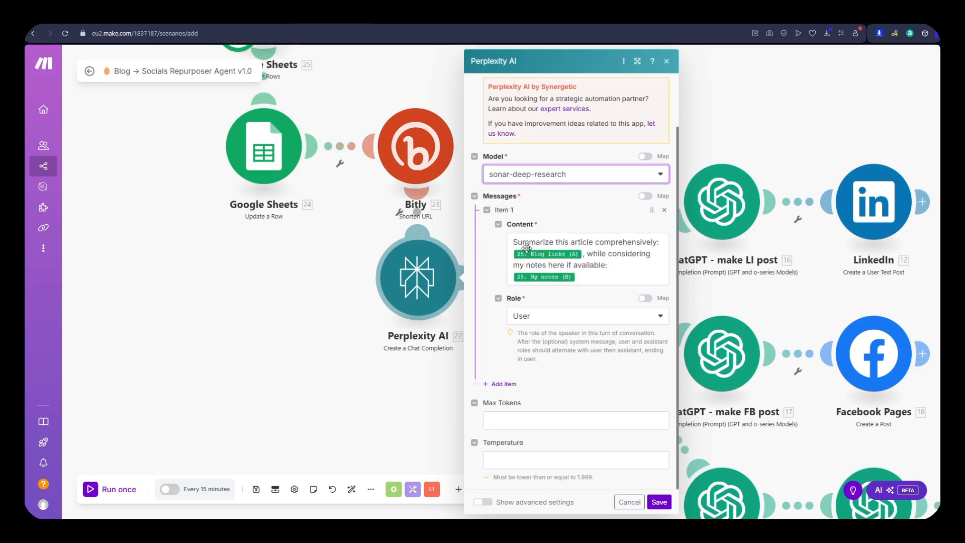
drag(516, 241, 647, 255)
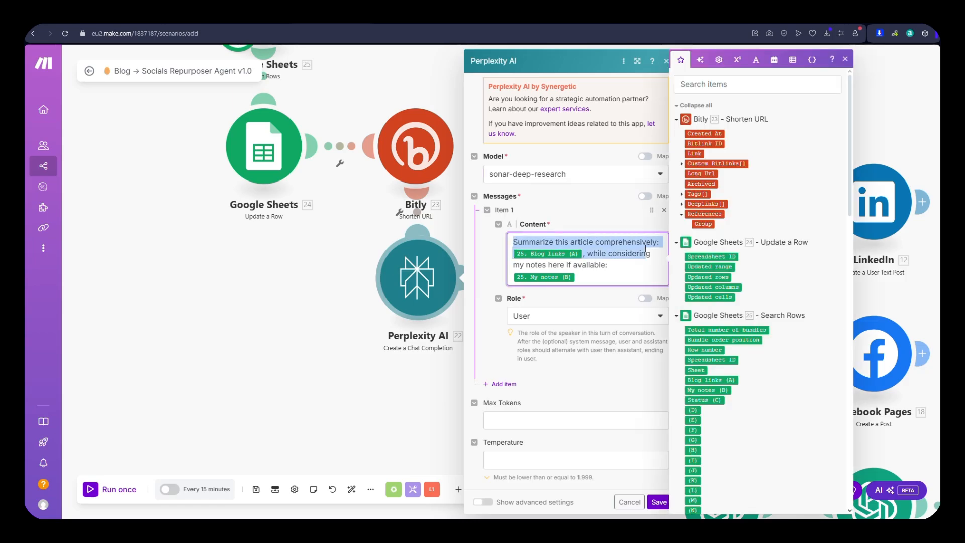
click(644, 260)
drag(533, 242, 612, 242)
click(612, 242)
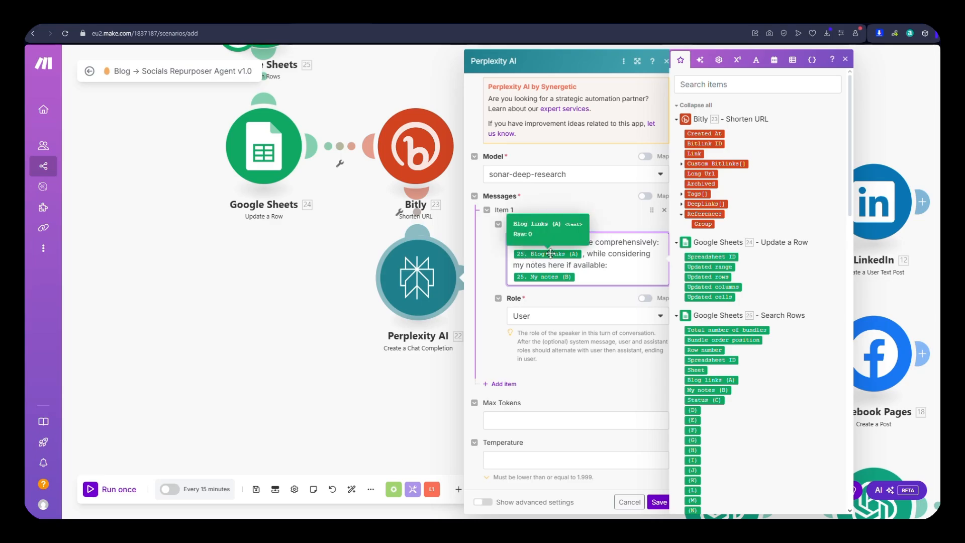
drag(535, 266, 603, 268)
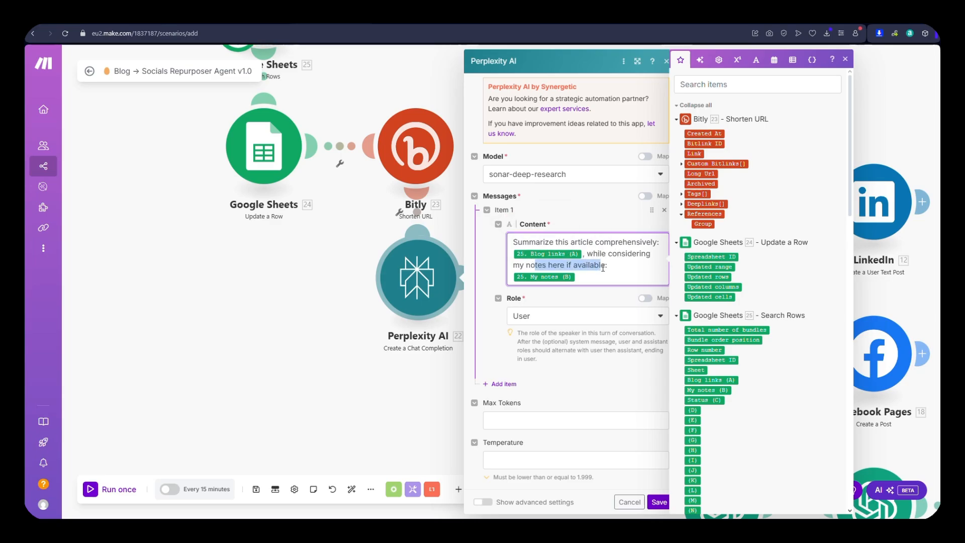
click(603, 268)
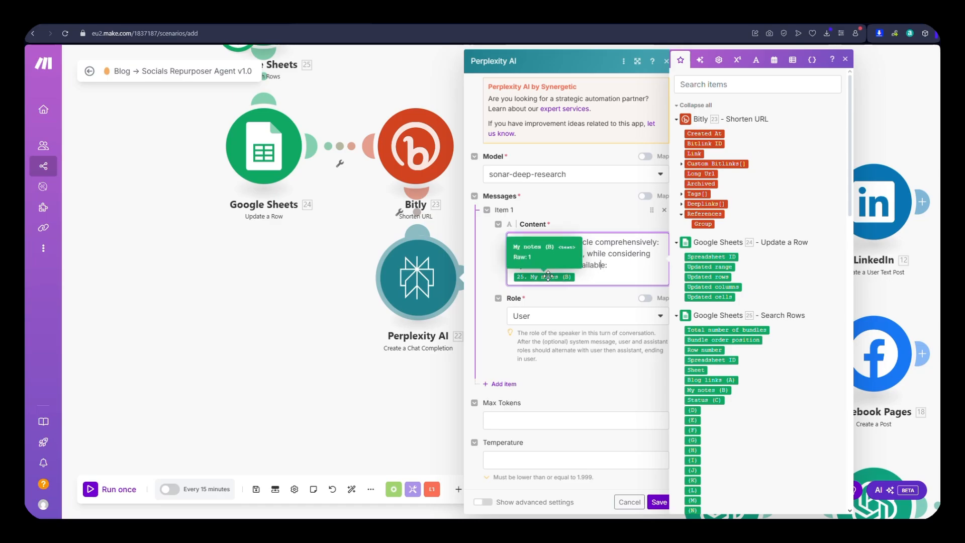
click(618, 442)
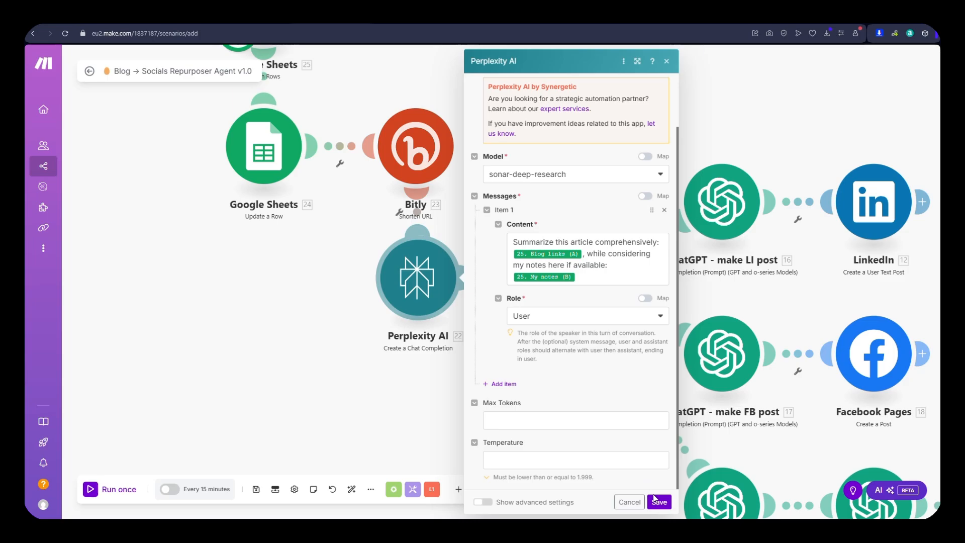
click(655, 501)
Check the new-connection form of the ChatGPT - make LI post module for its API key and organization fields, and dismiss it
drag(495, 364, 299, 302)
scroll(301, 305, down, 1)
scroll(445, 239, down, 1)
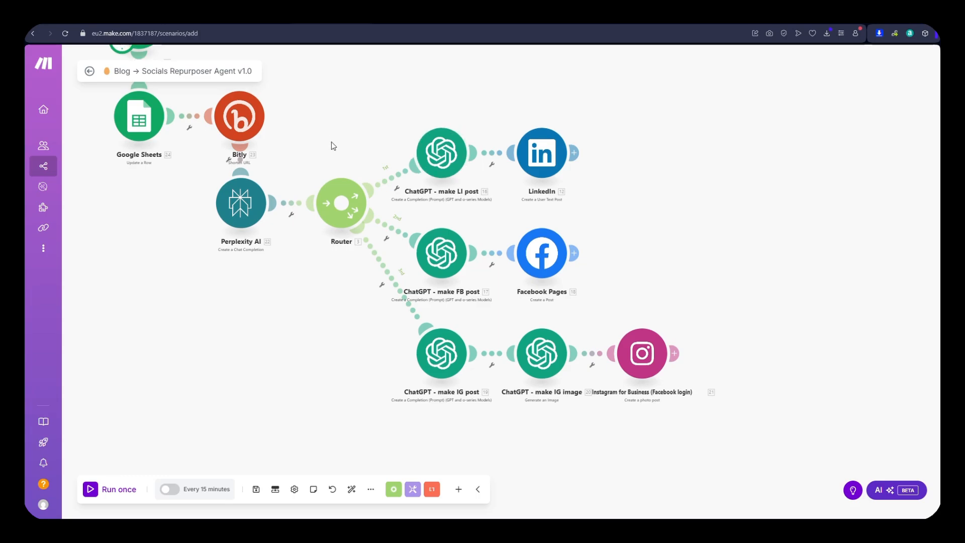
scroll(281, 146, up, 1)
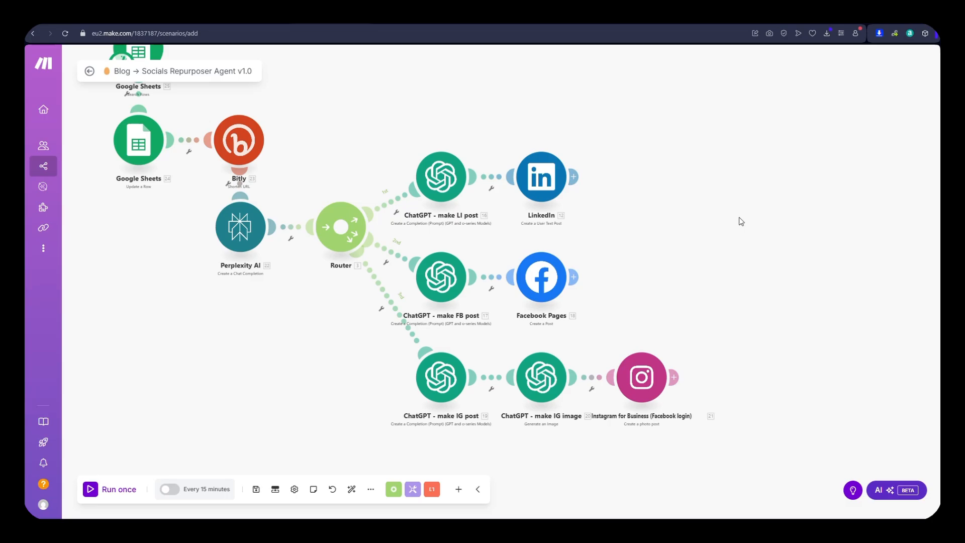
scroll(740, 221, down, 1)
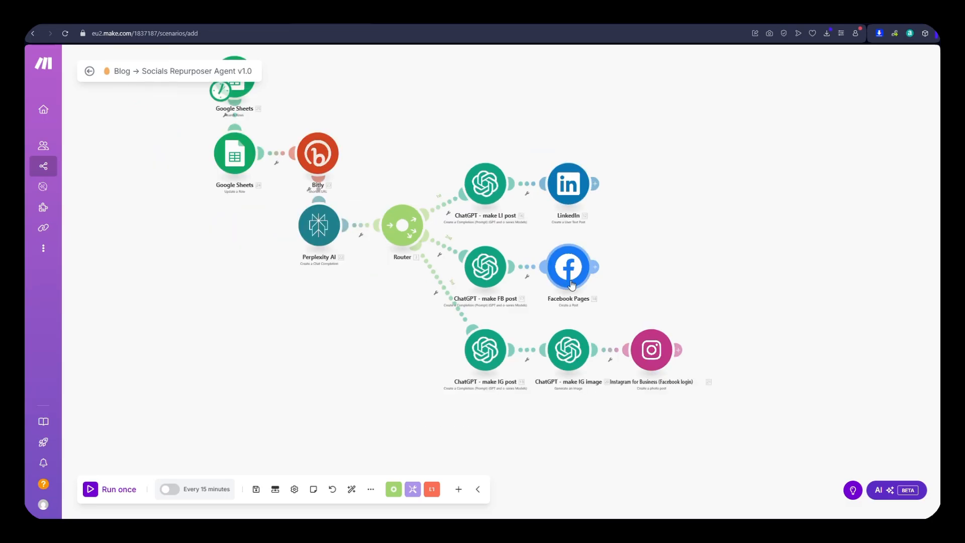
scroll(654, 361, up, 1)
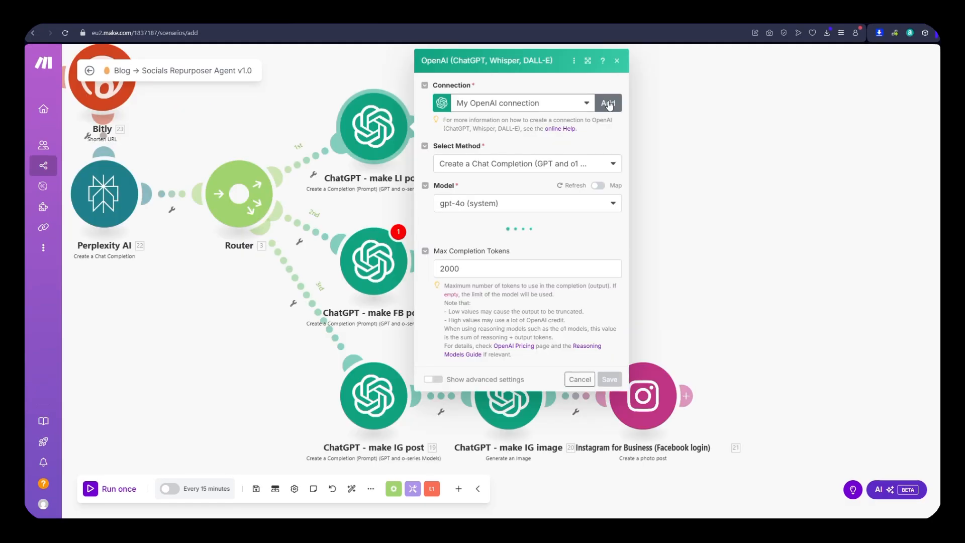
click(608, 102)
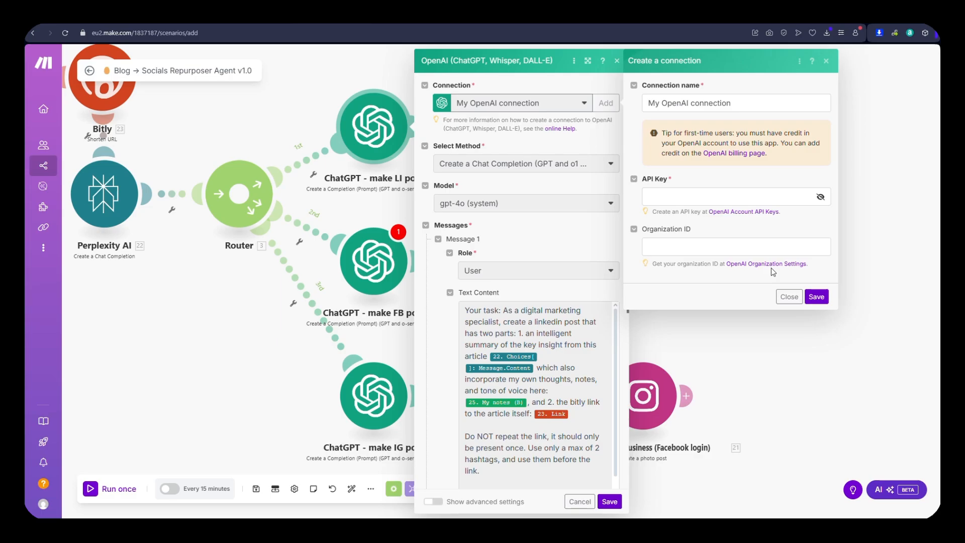
click(523, 232)
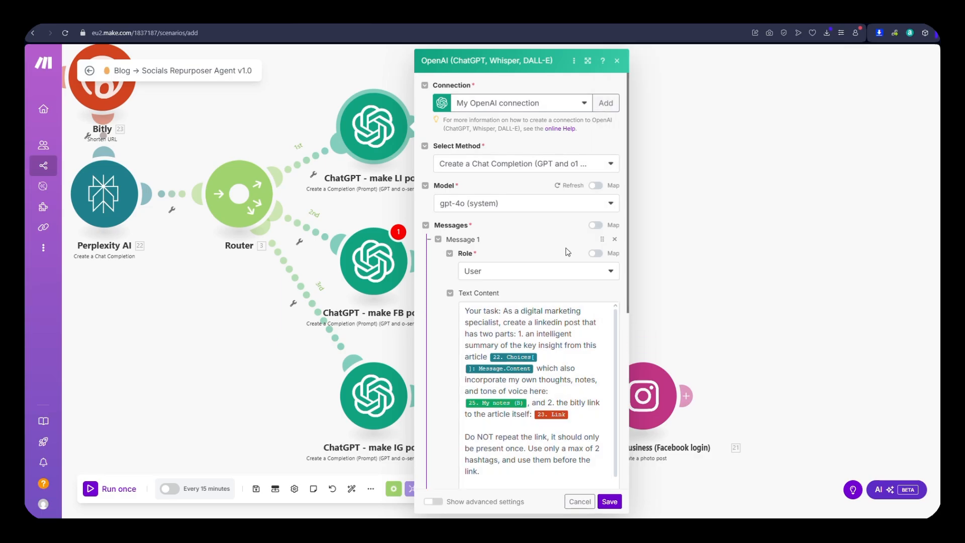
Examine the LinkedIn post prompt of the ChatGPT - make LI post module, including its mapped article summary, notes and Bitly link
scroll(551, 309, down, 1)
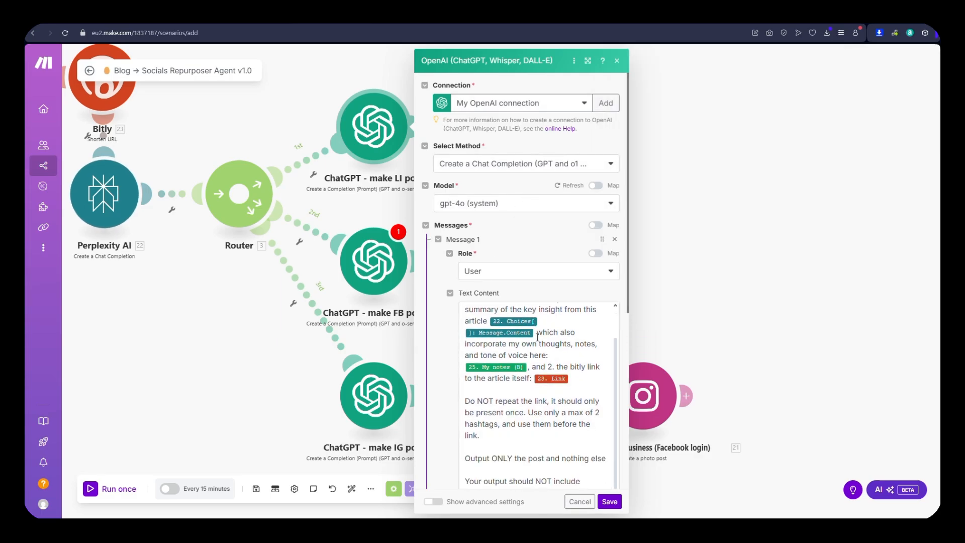
scroll(551, 309, up, 1)
scroll(466, 210, down, 5)
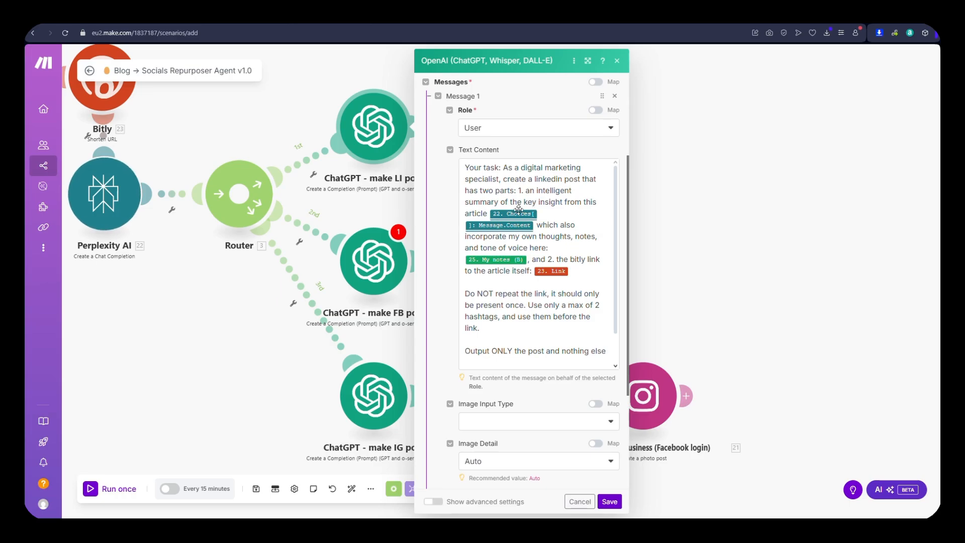
mouse_move(518, 210)
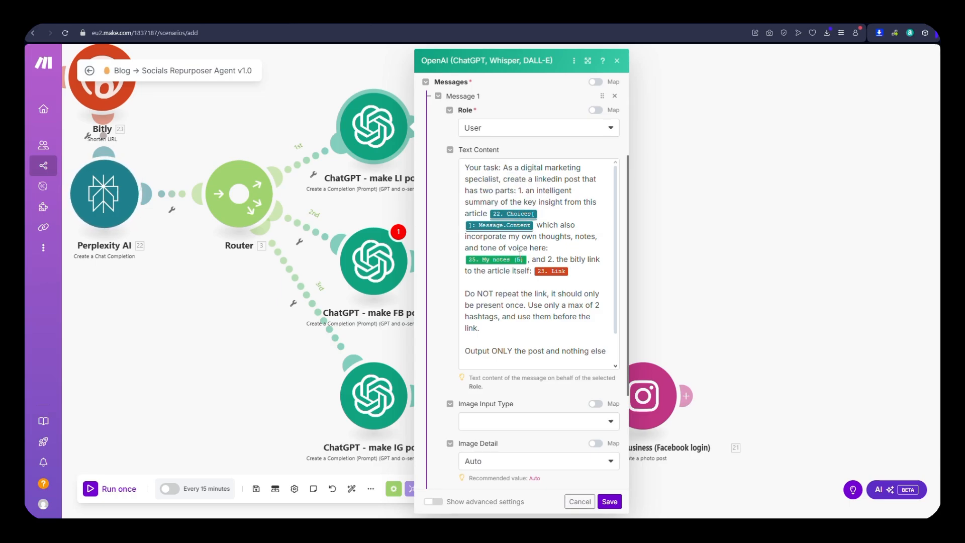
mouse_move(504, 259)
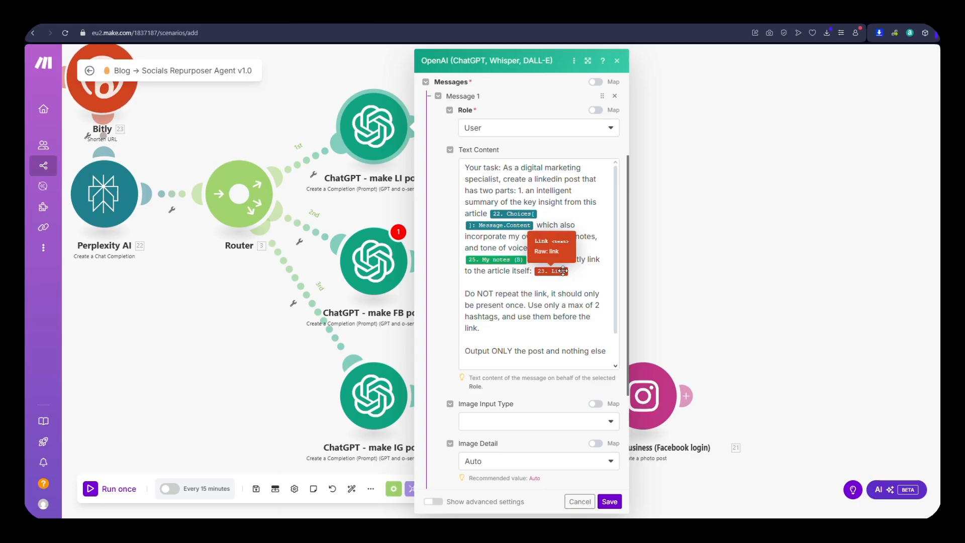
scroll(550, 329, down, 2)
scroll(548, 331, down, 3)
scroll(495, 318, up, 6)
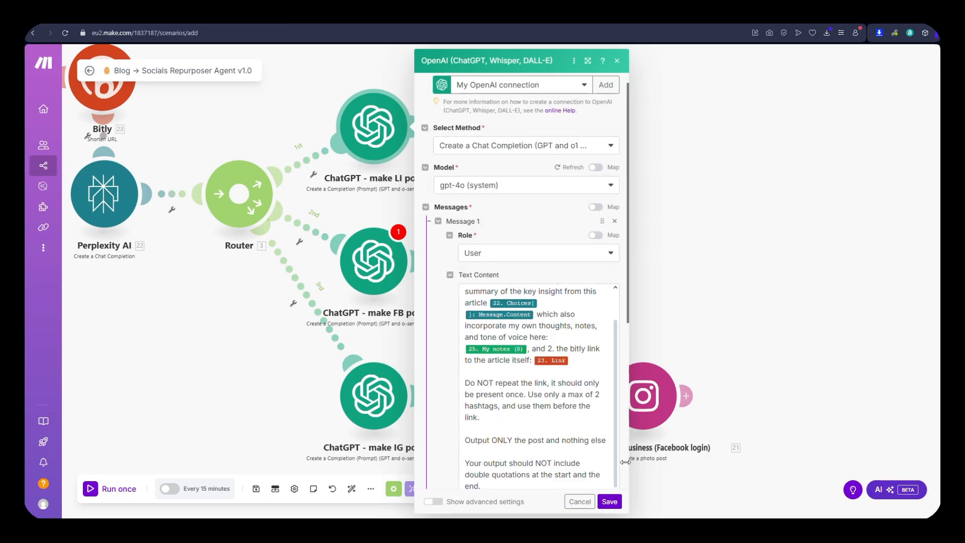
Review the Facebook post prompt in the ChatGPT - make FB post module and save the module
click(382, 259)
scroll(440, 241, down, 3)
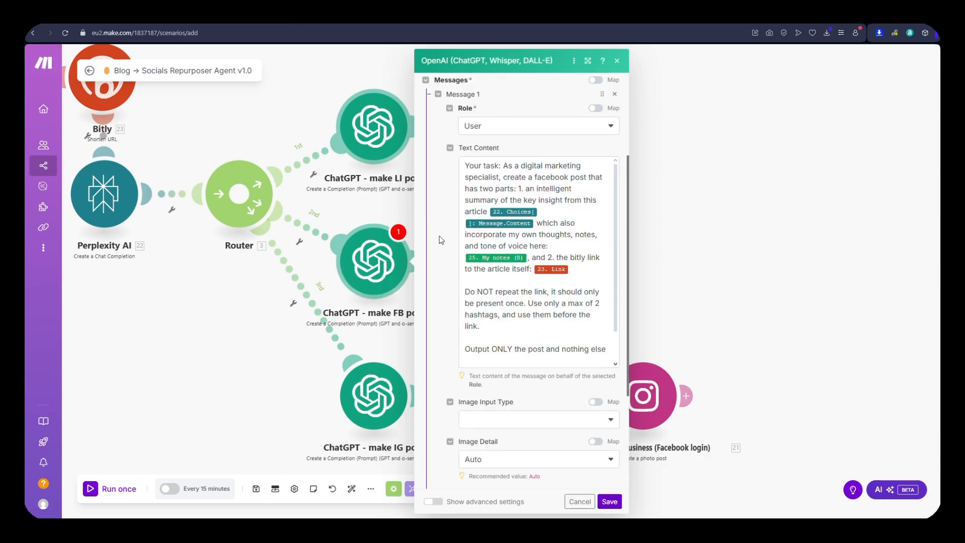
click(609, 501)
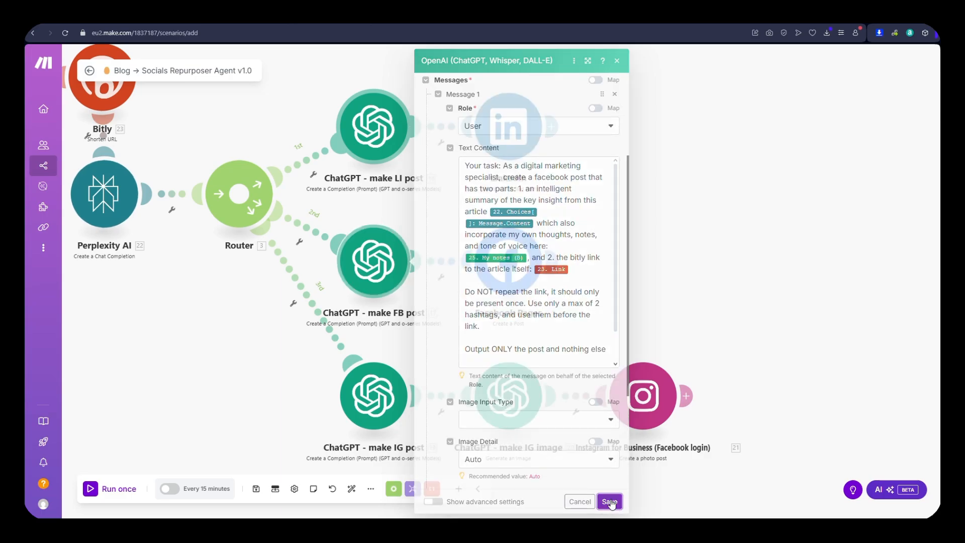
Assign "My OpenAI connection" to the ChatGPT - make IG post and ChatGPT - make IG image modules, saving each one
click(400, 385)
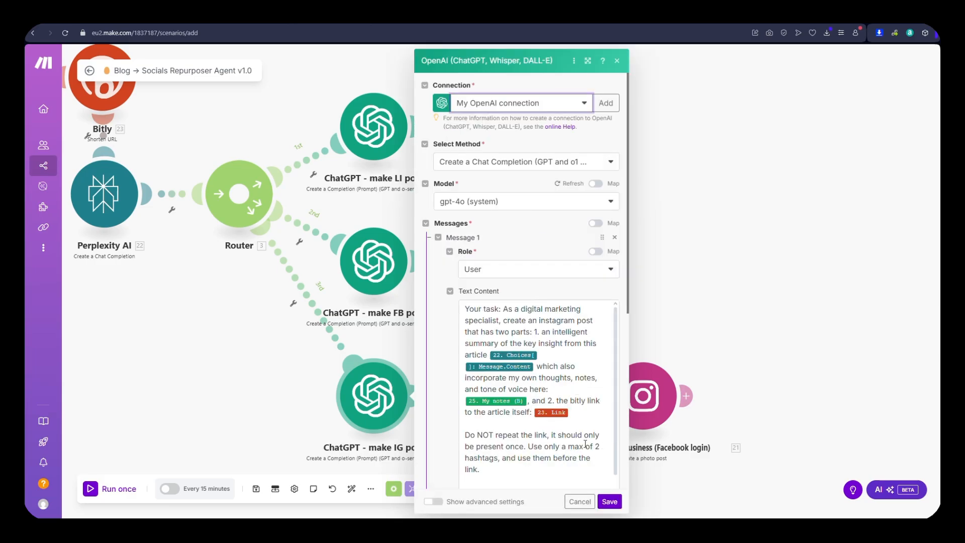
scroll(598, 479, down, 1)
click(609, 501)
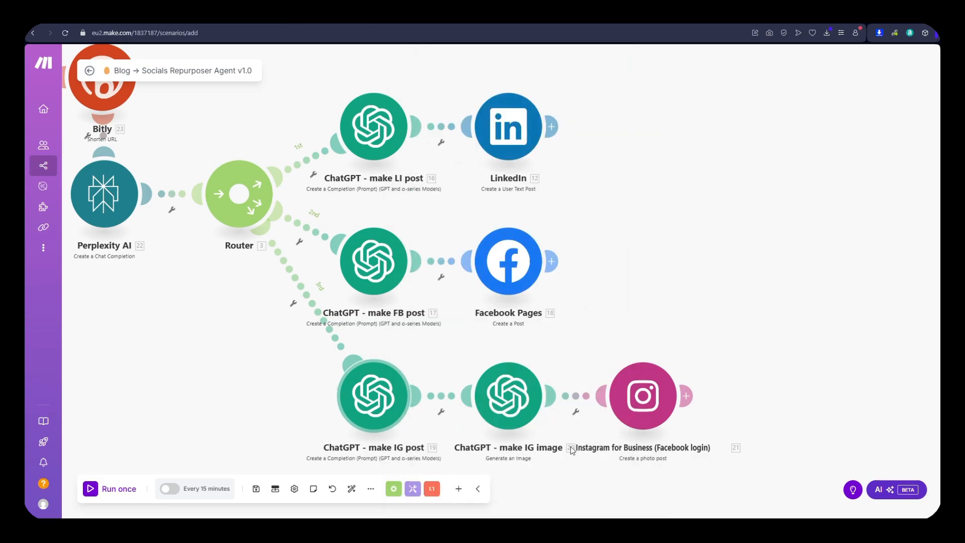
click(521, 399)
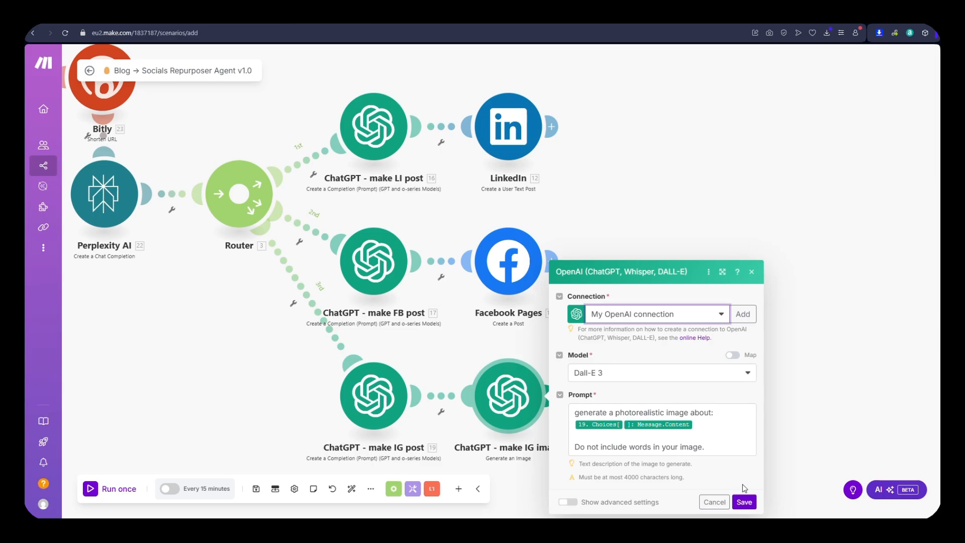
click(744, 501)
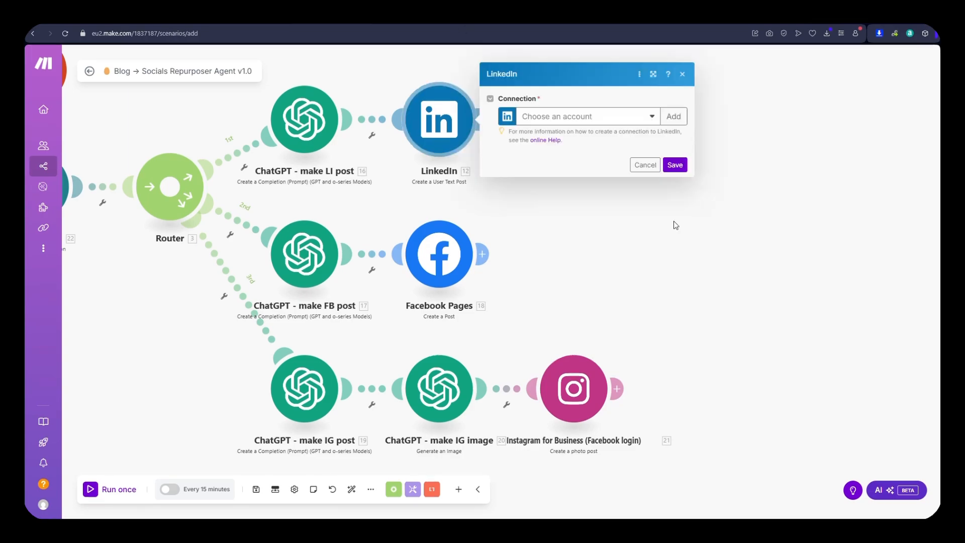
Assign the existing "My LinkedIn connection" to the LinkedIn Create a User Text Post module
click(673, 223)
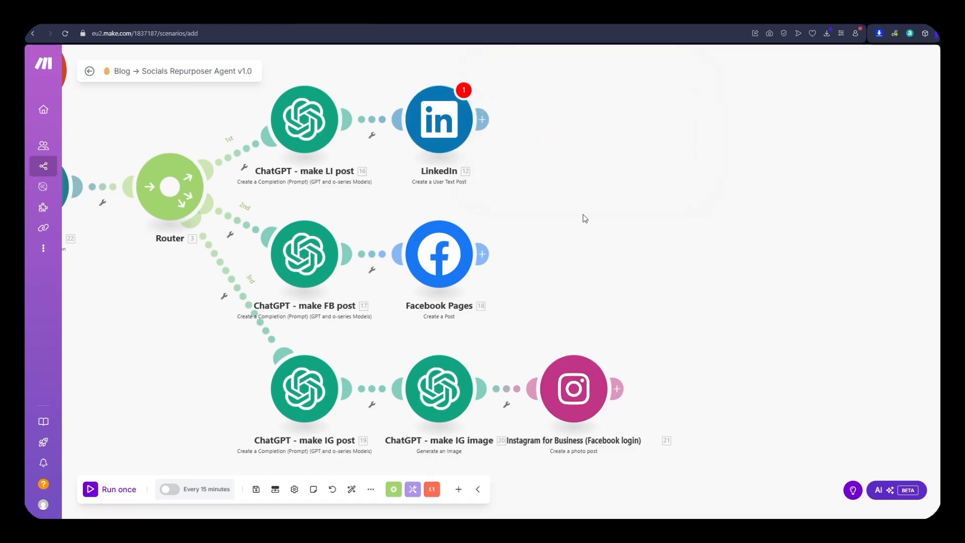
click(438, 128)
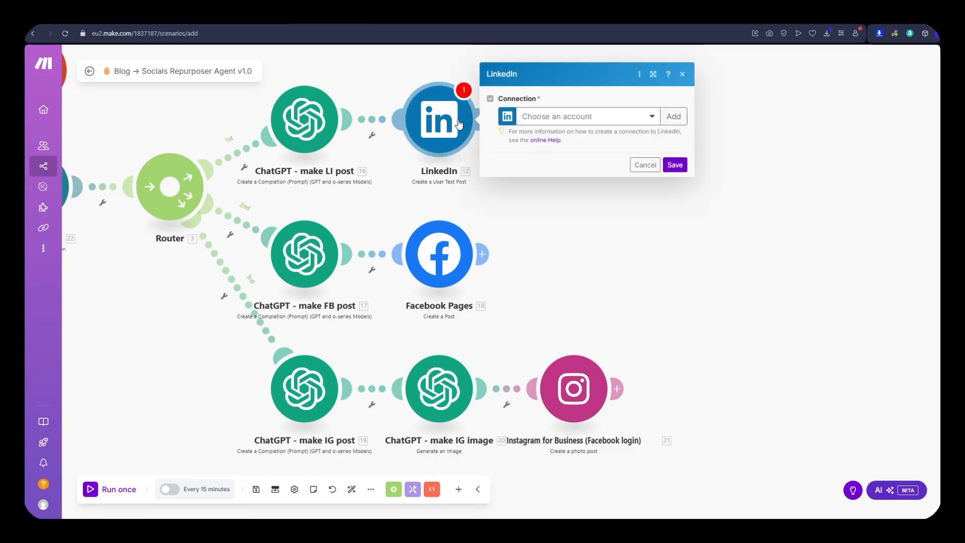
click(650, 117)
click(596, 131)
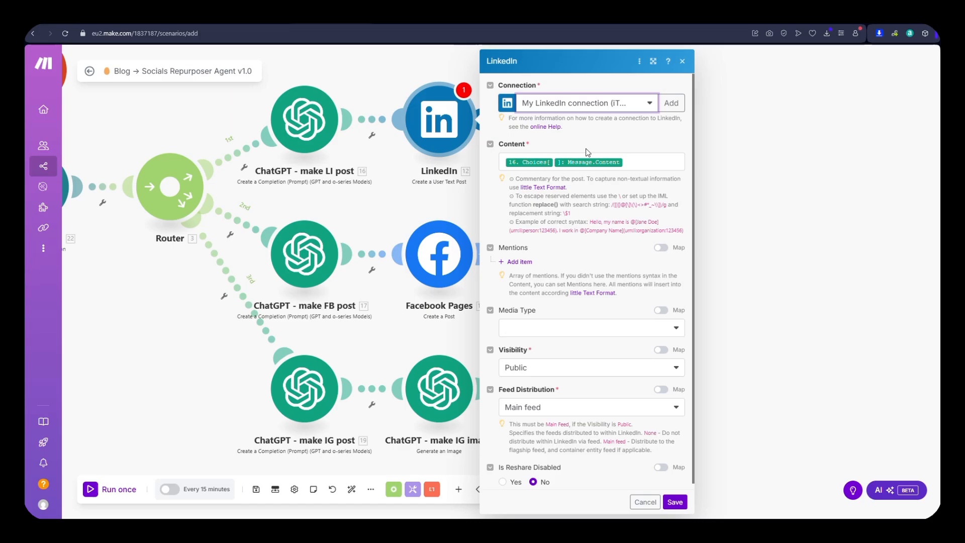
Review the LinkedIn post settings, keep Visibility as Public and Feed Distribution as Main feed, and save the module
scroll(587, 152, down, 1)
mouse_move(520, 156)
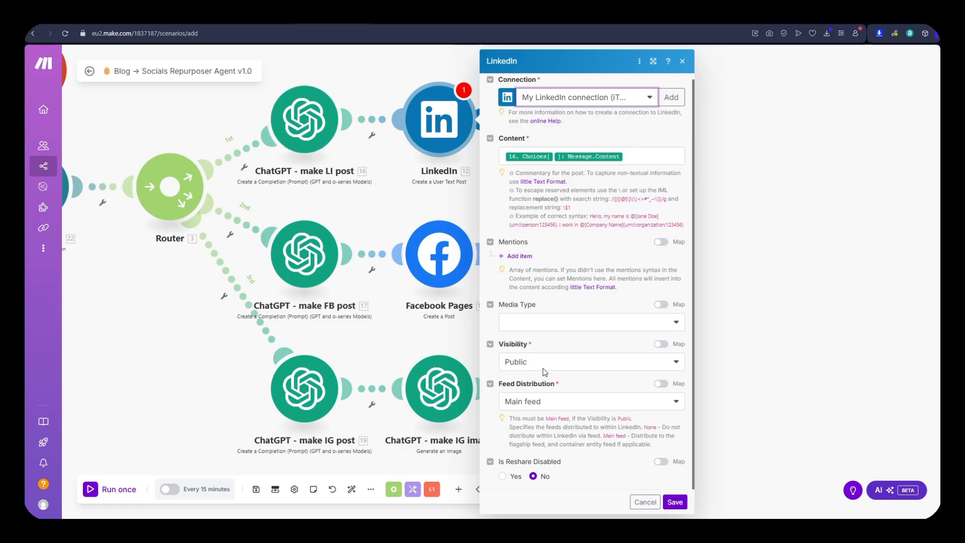
click(611, 369)
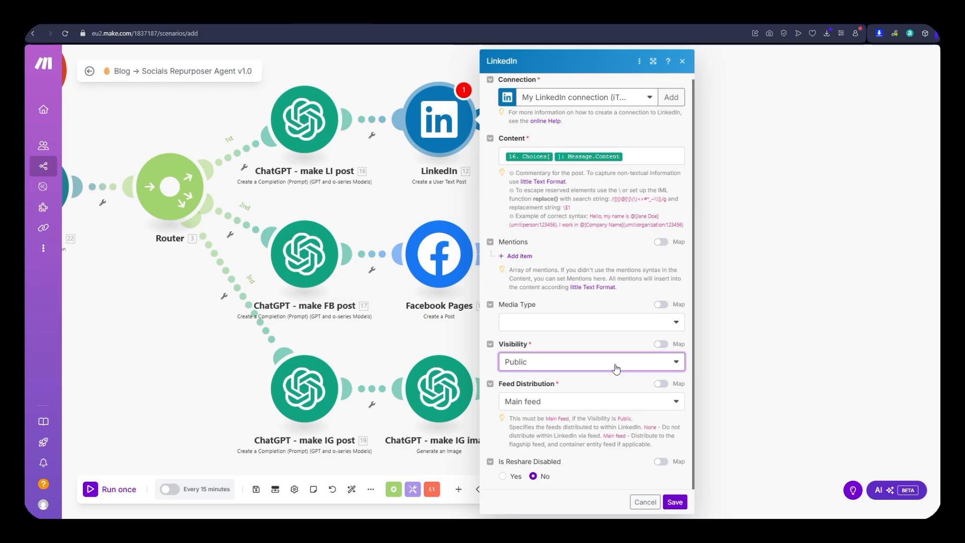
click(597, 403)
click(597, 404)
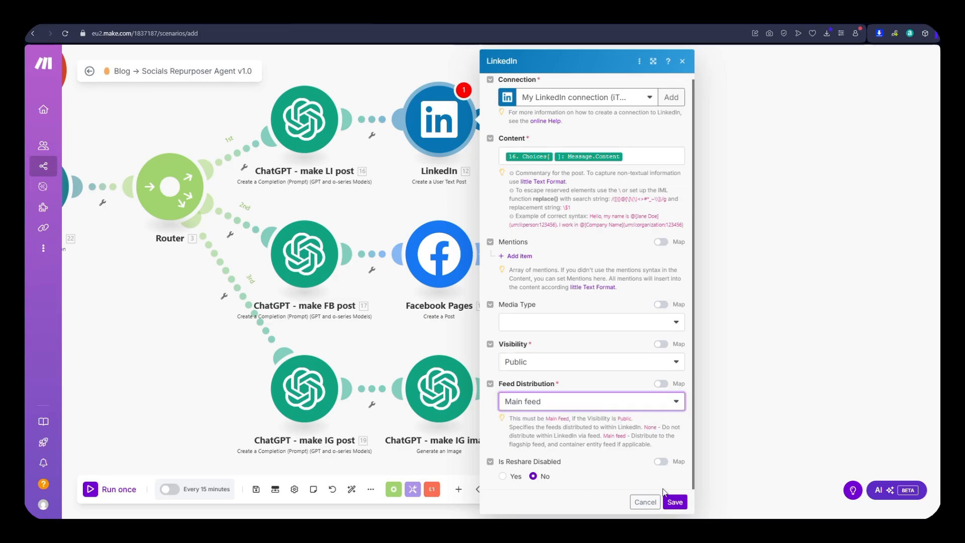
click(673, 502)
Assign an existing "My Facebook connection" to the Facebook Pages module, choose RoboNuggets Macedonia as the page, and save the module
click(459, 253)
click(572, 190)
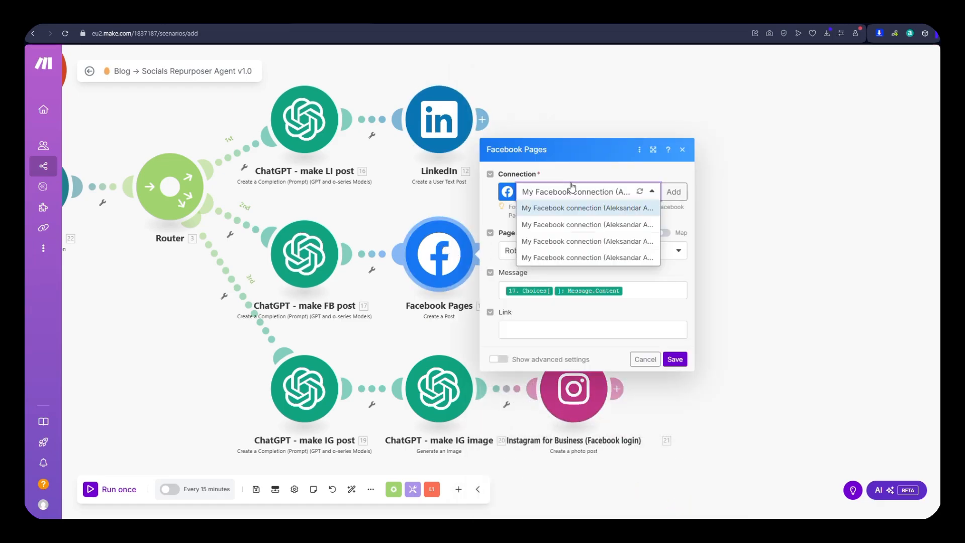
click(572, 187)
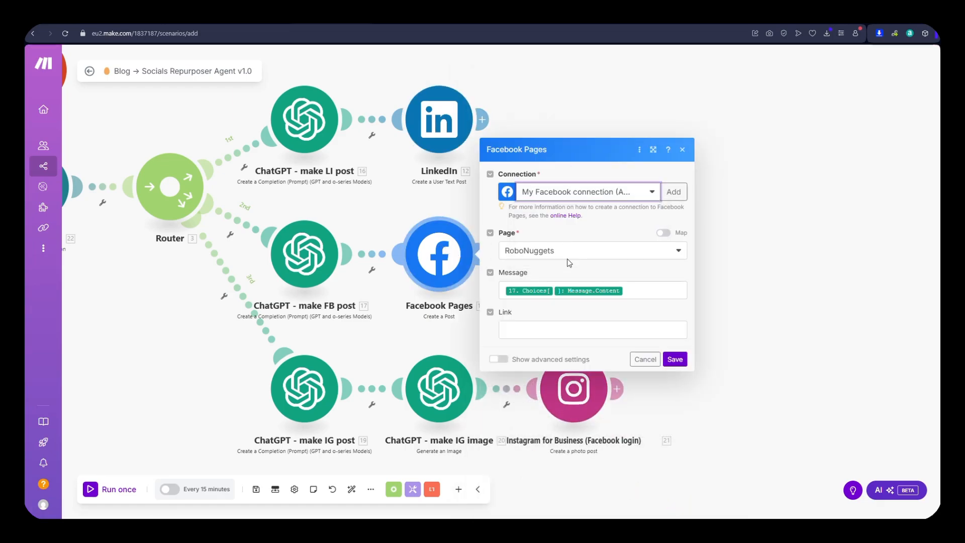
click(566, 257)
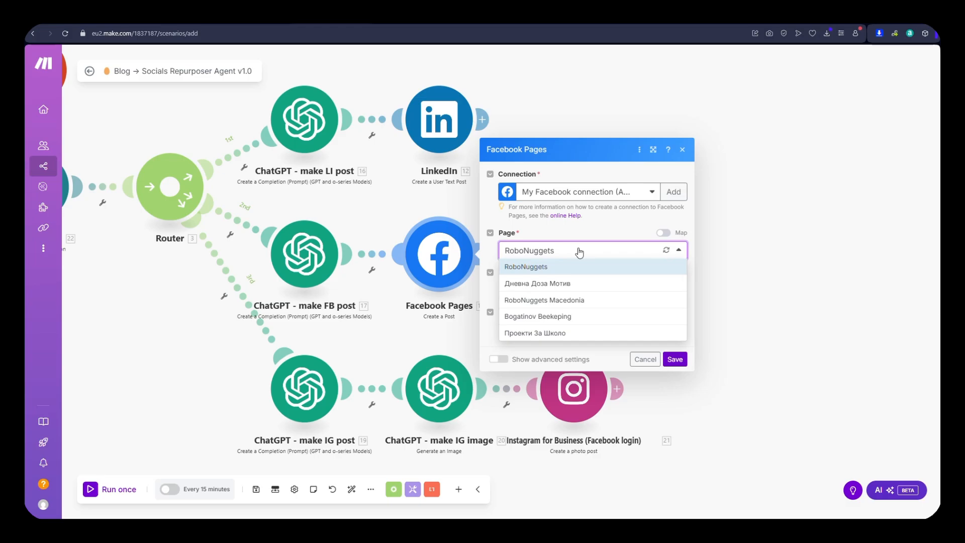
click(576, 302)
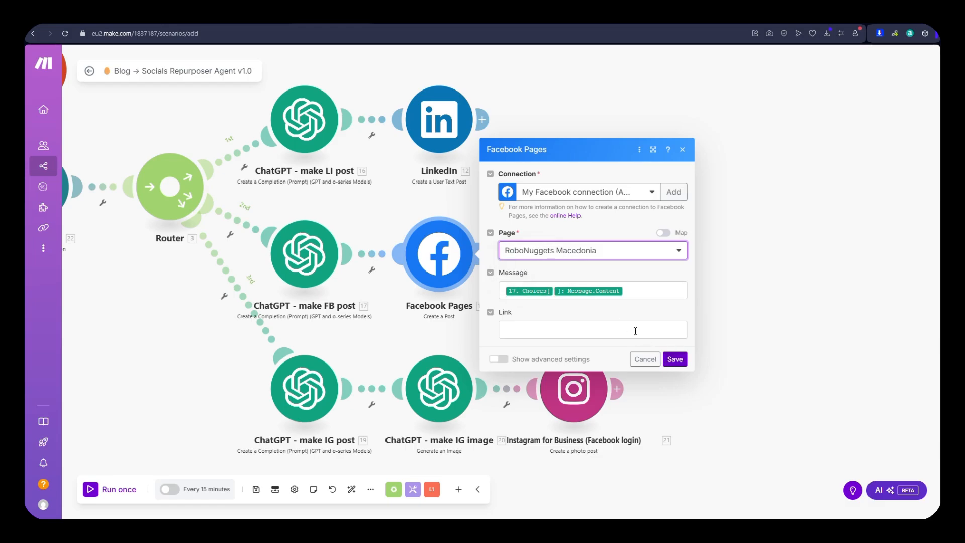
click(673, 360)
Assign an existing "My Facebook connection" to the Instagram for Business module, choose RoboNuggets Macedonia as the page, and save the module
scroll(497, 315, down, 3)
scroll(509, 308, up, 3)
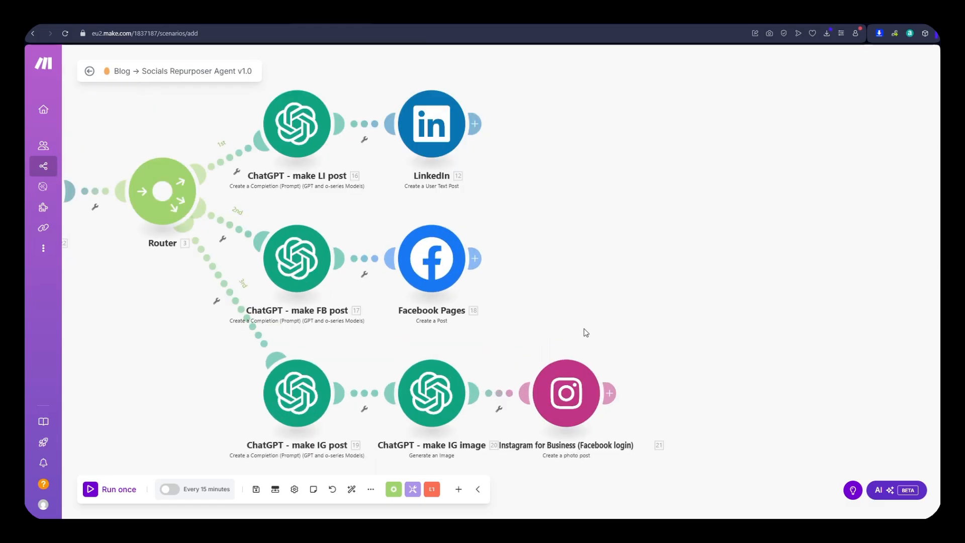
drag(584, 330, 573, 272)
click(574, 343)
click(719, 332)
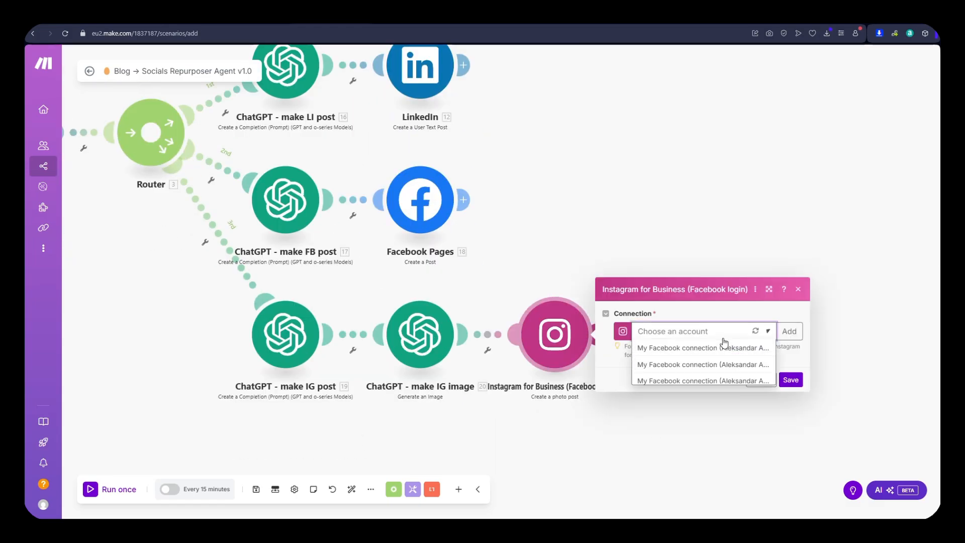
click(719, 345)
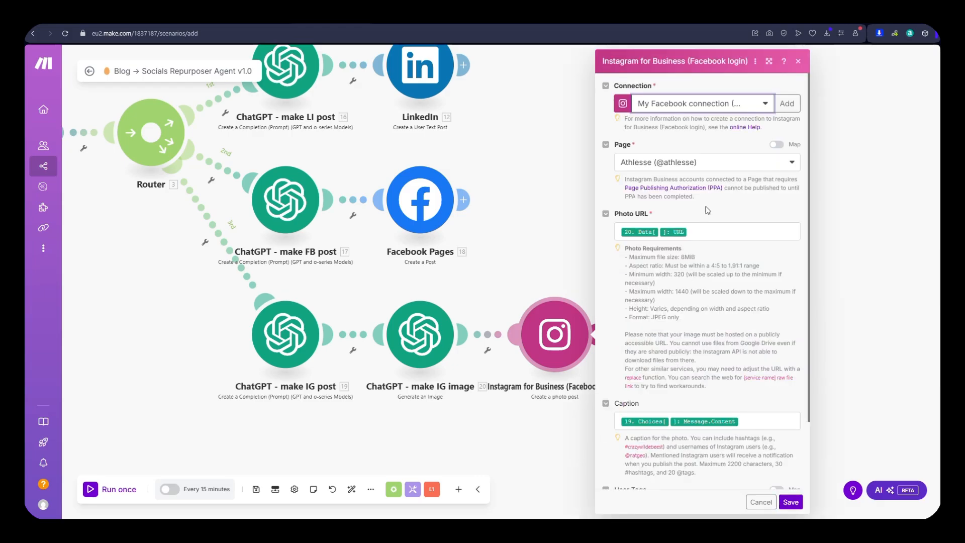
click(711, 167)
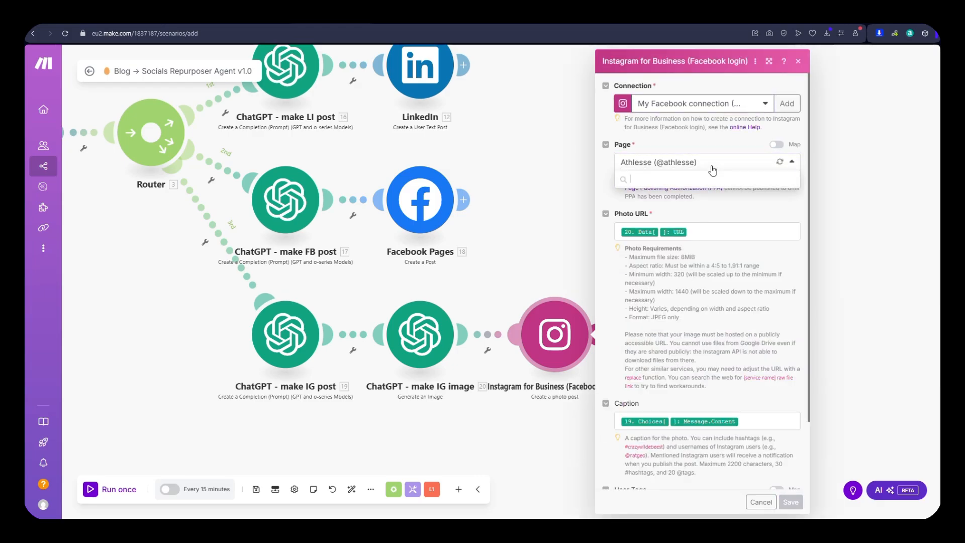
click(692, 195)
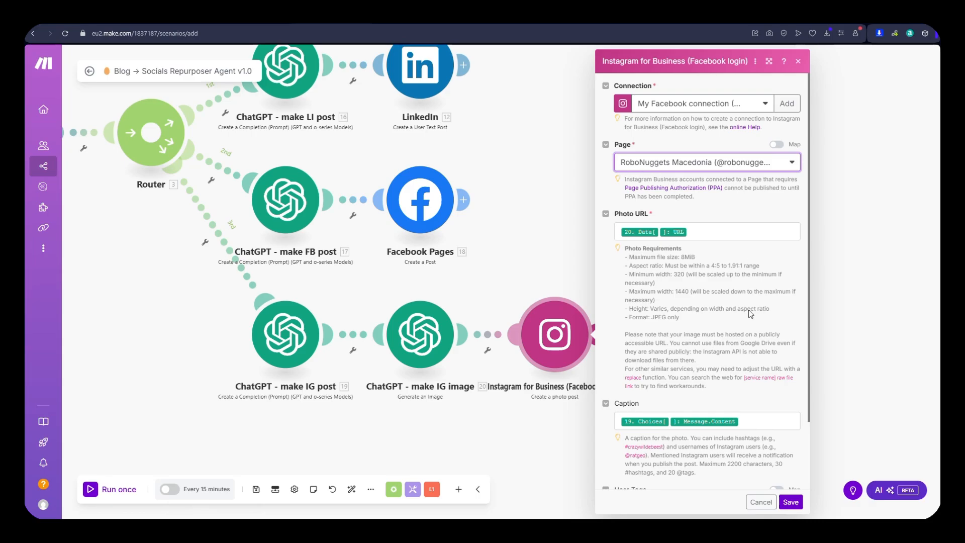
scroll(743, 307, down, 2)
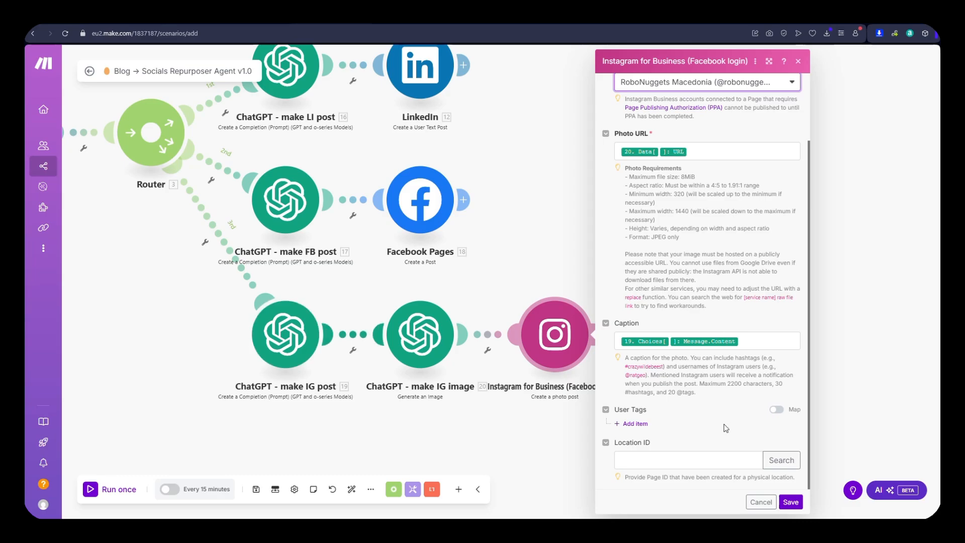
click(785, 501)
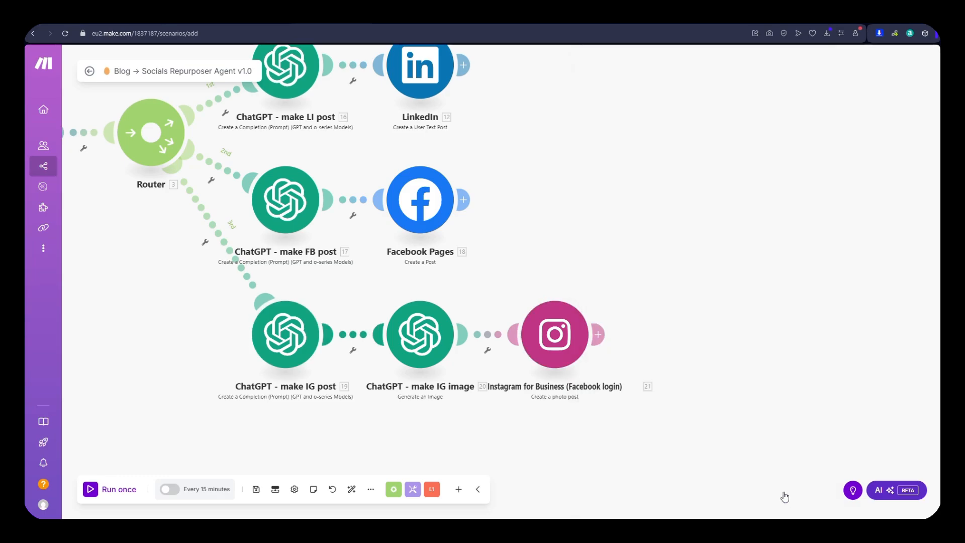
Save the Blog → Socials Repurposer Agent v1.0 scenario and run it once
scroll(695, 388, down, 5)
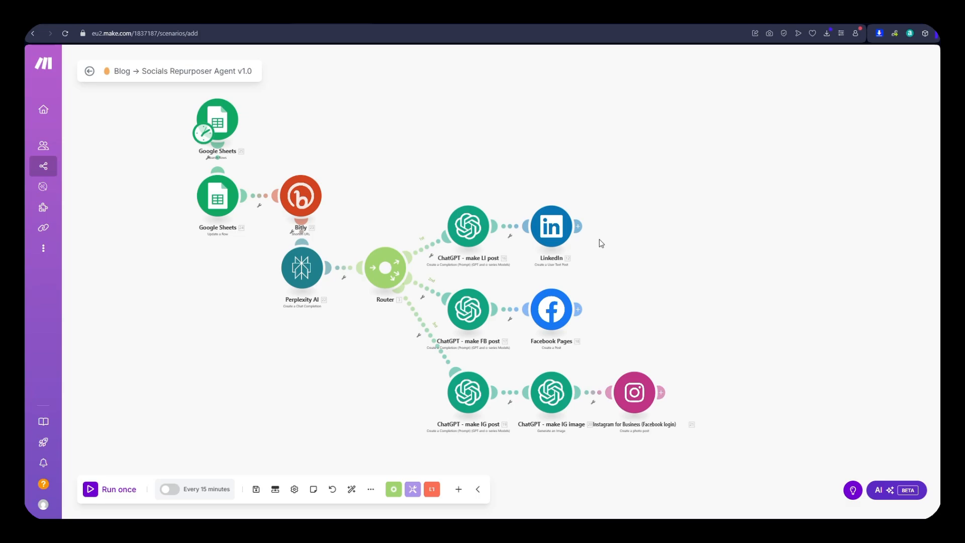
scroll(634, 255, up, 2)
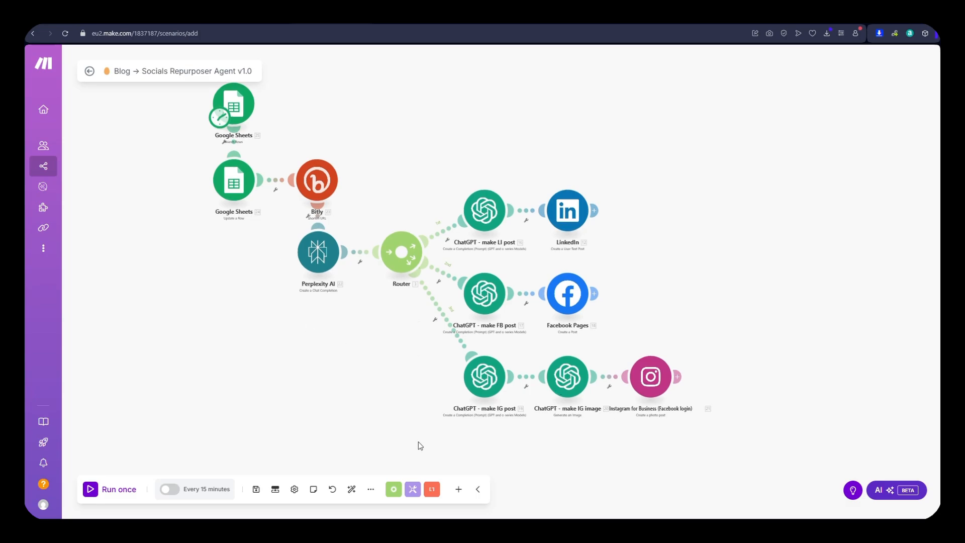
click(257, 490)
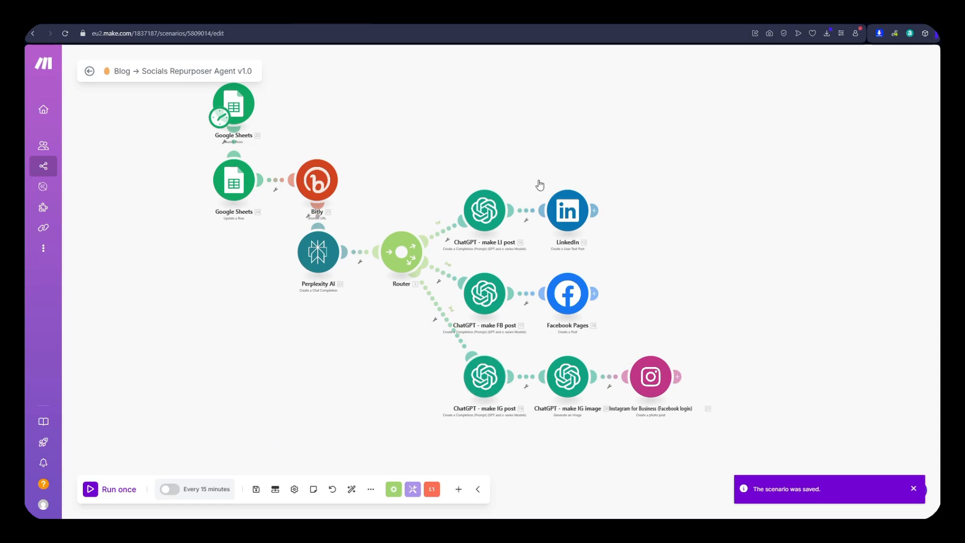
drag(413, 165, 425, 172)
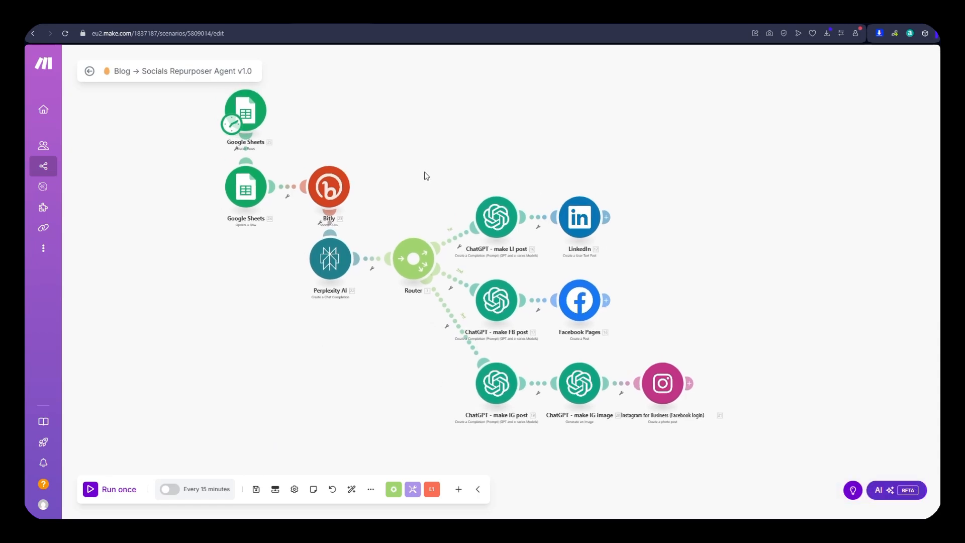
click(105, 495)
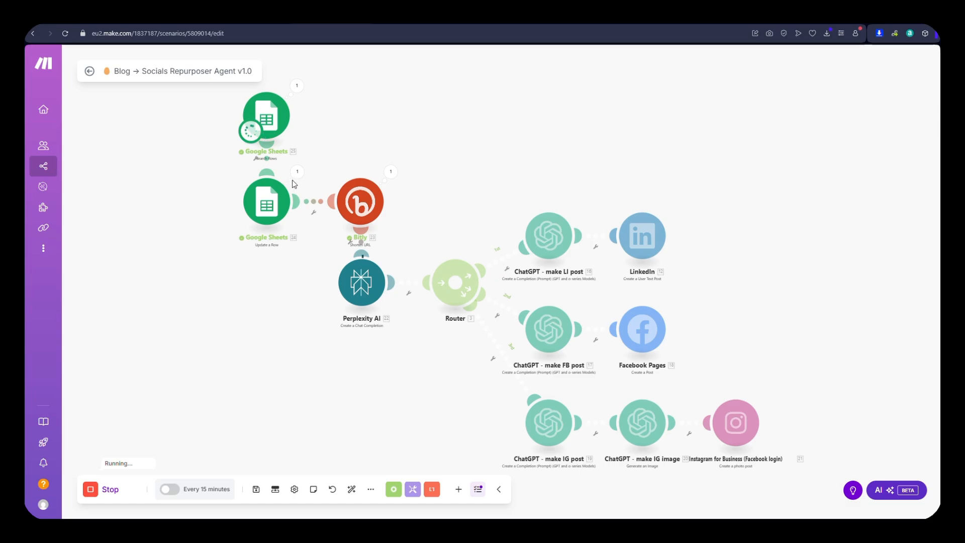
Examine the run input and output of both Google Sheets modules and the Bitly Shorten URL module
click(305, 181)
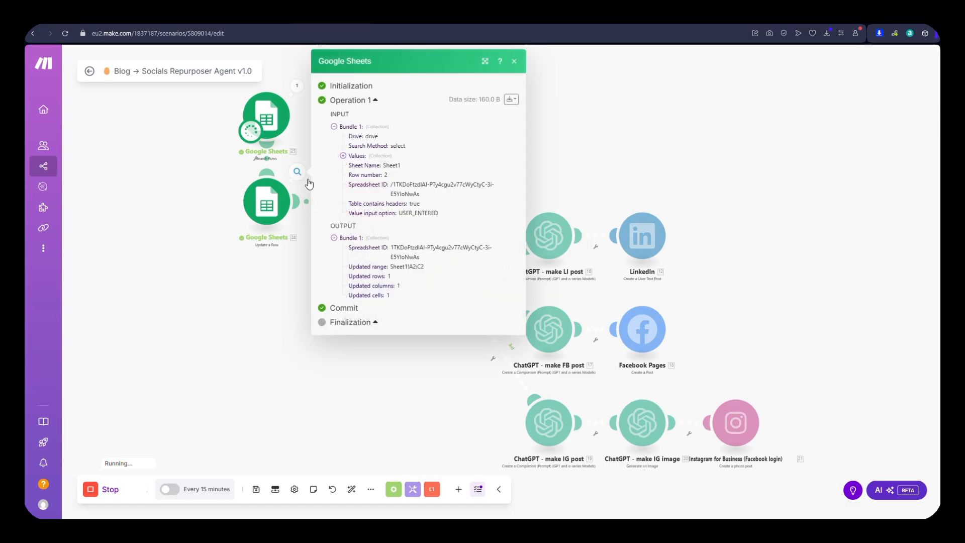
click(270, 345)
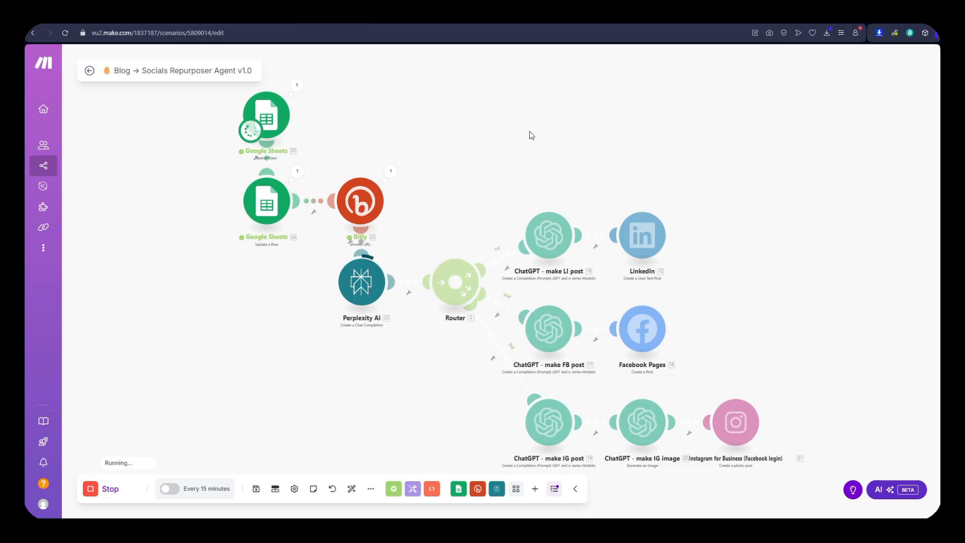
click(297, 85)
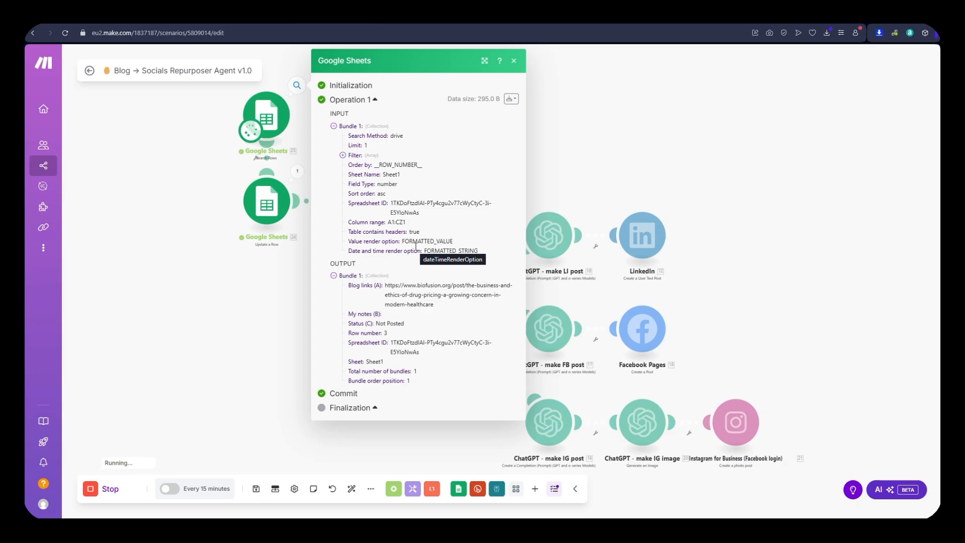
click(298, 172)
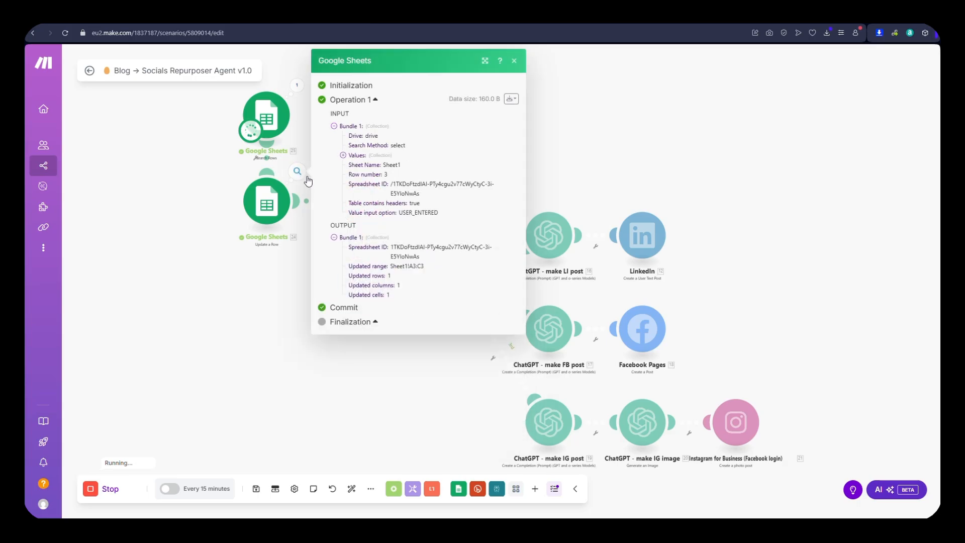
click(223, 309)
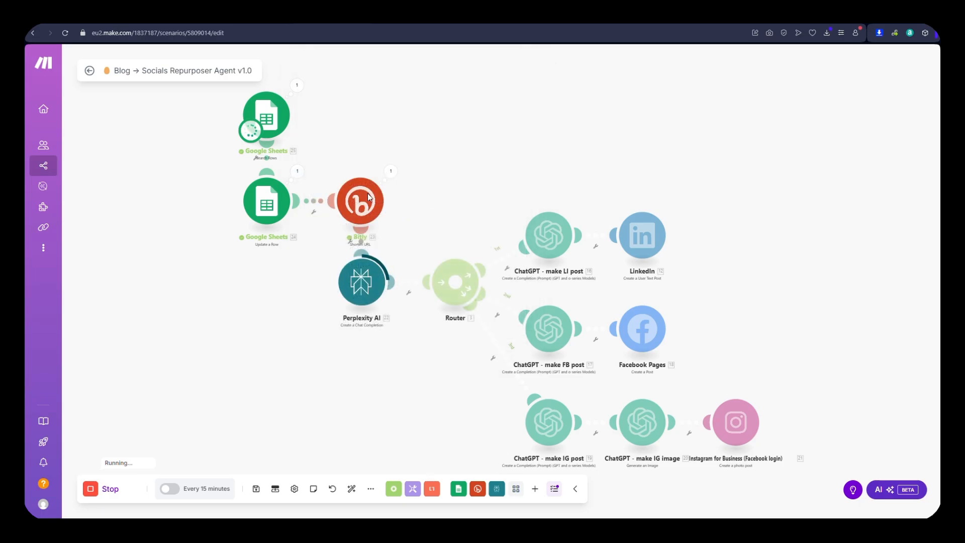
click(390, 171)
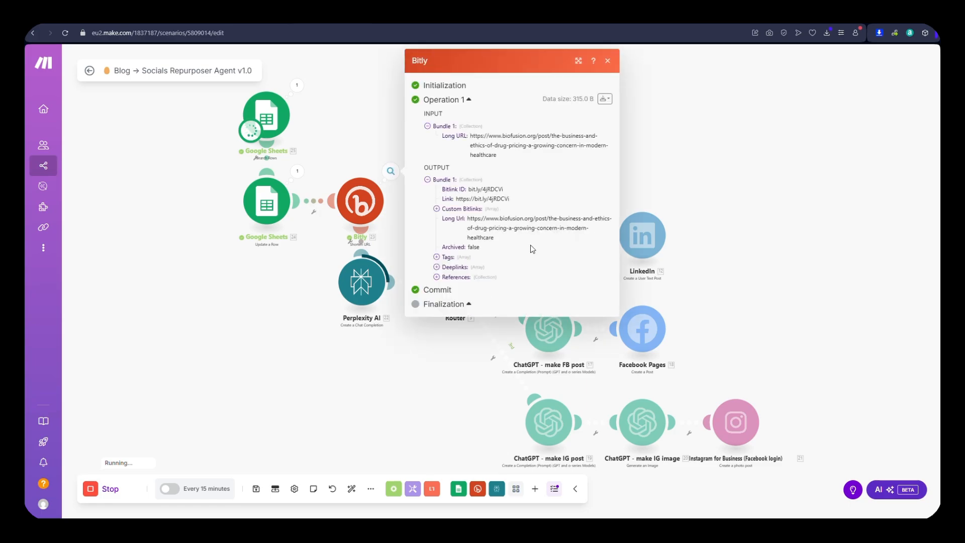
click(284, 296)
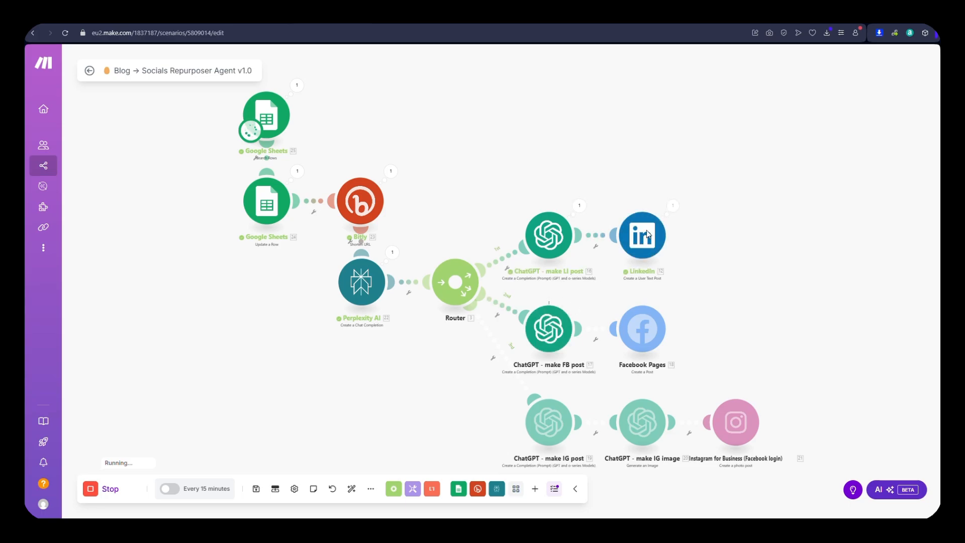
Read the post content that the LinkedIn module sent in this run
click(673, 206)
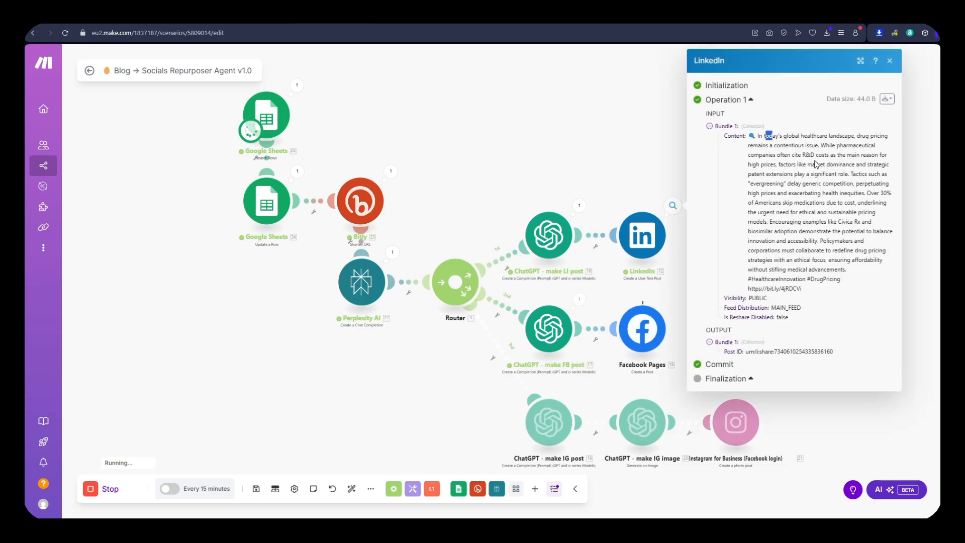
drag(766, 136, 839, 270)
click(839, 271)
click(636, 320)
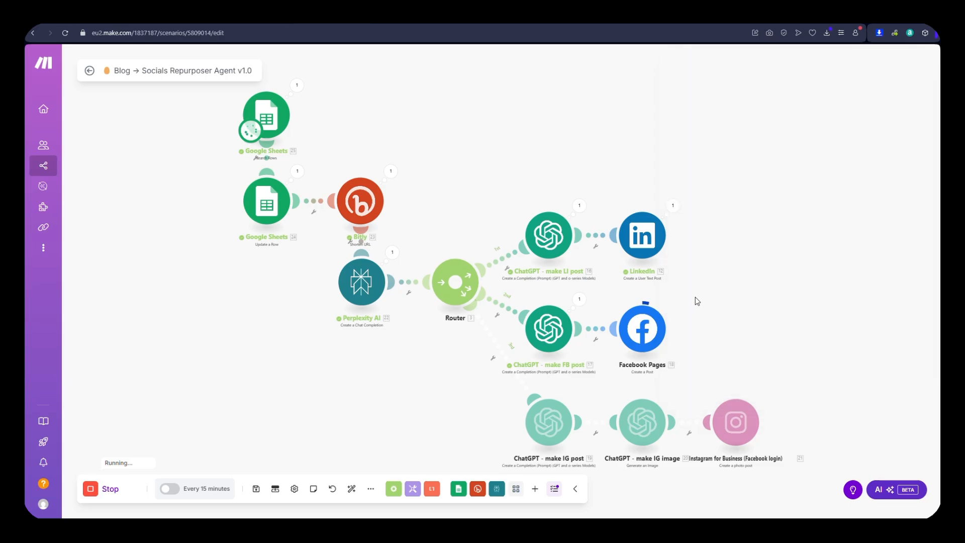
Read the message, hashtags and Bitly link that the Facebook Pages module posted in this run
scroll(741, 422, up, 3)
drag(741, 424, 682, 373)
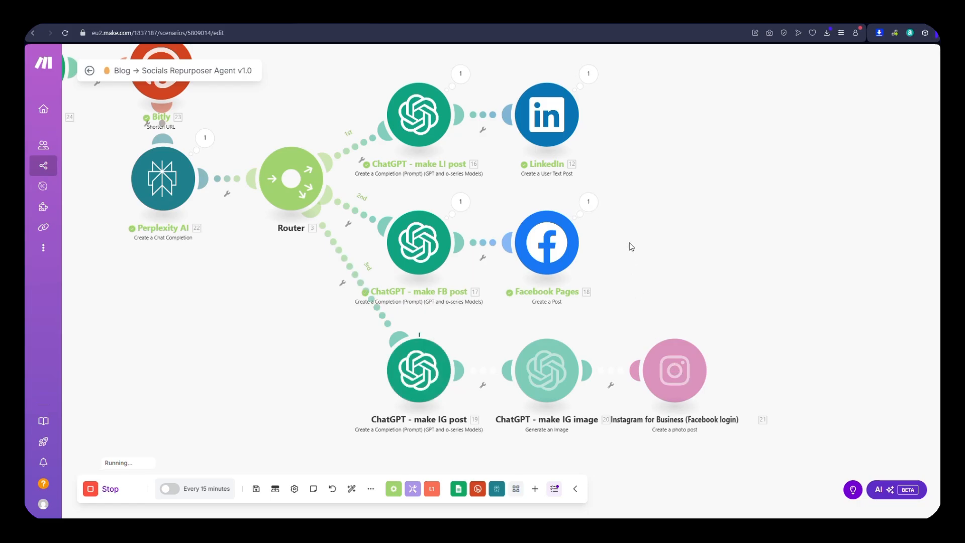
click(589, 203)
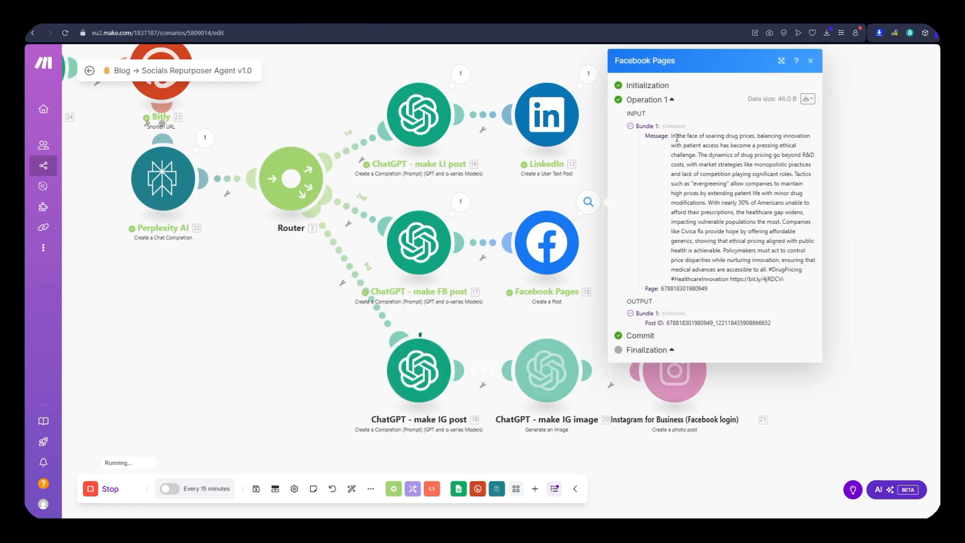
drag(676, 138, 789, 269)
click(775, 268)
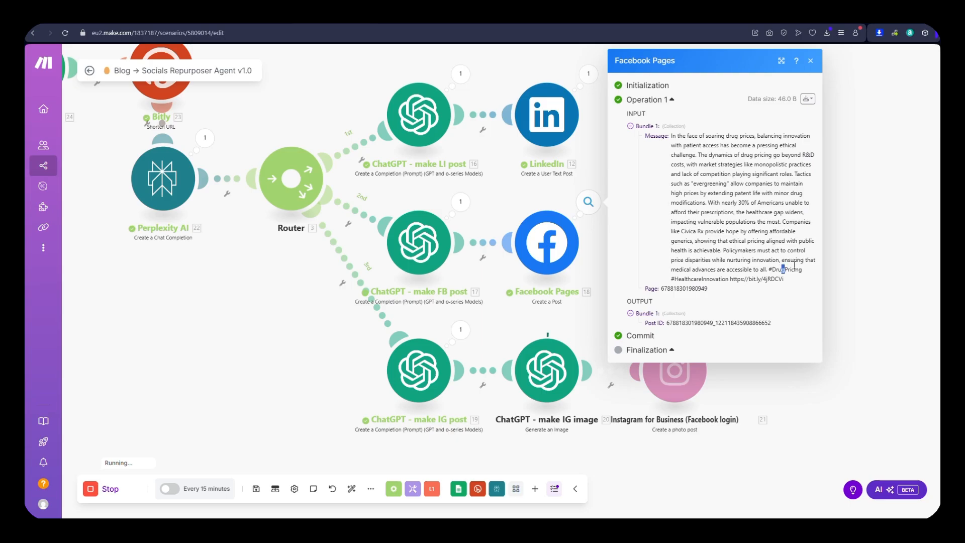
click(748, 278)
drag(735, 278, 766, 281)
click(768, 280)
click(583, 326)
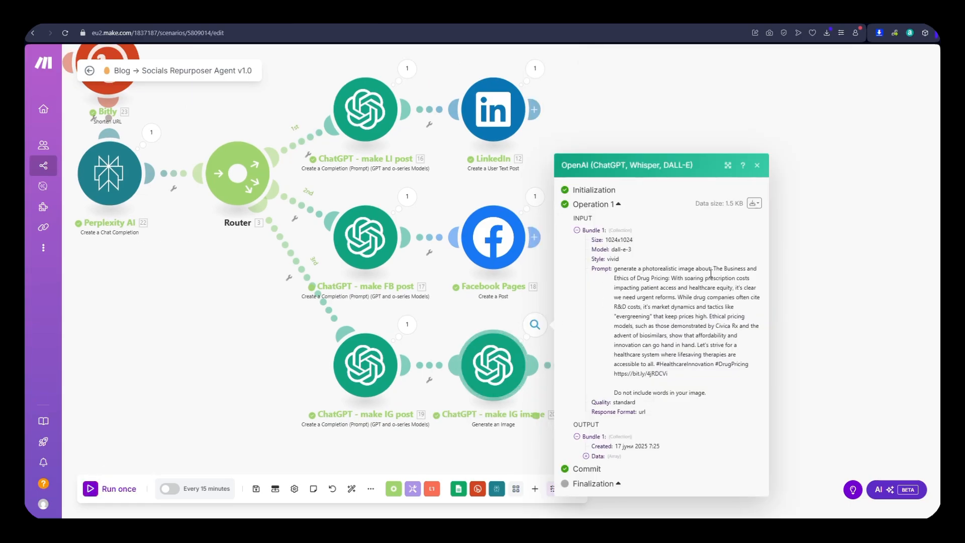
Review the image prompt of the ChatGPT - make IG image run and the caption and photo URL of the Instagram run
drag(711, 271, 725, 350)
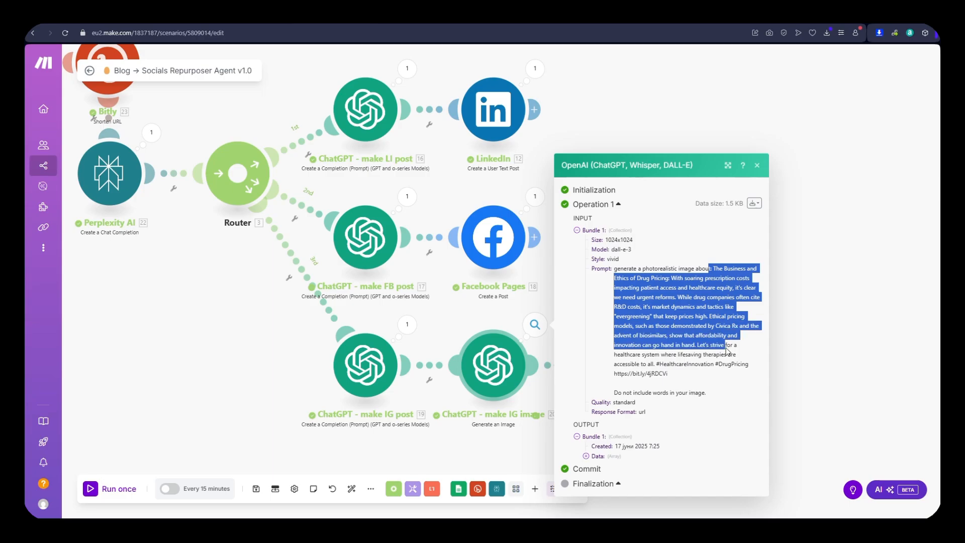
click(702, 361)
click(851, 287)
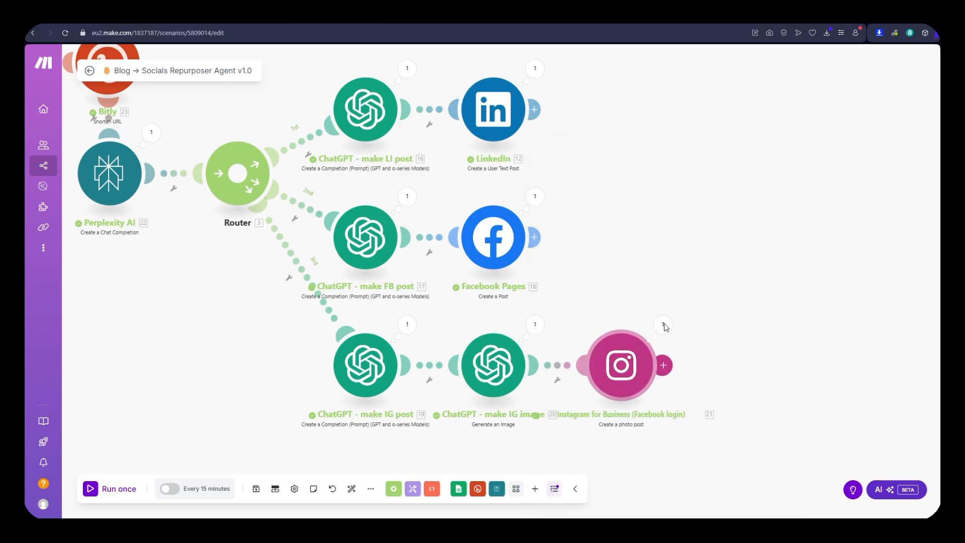
click(663, 325)
drag(752, 235, 796, 317)
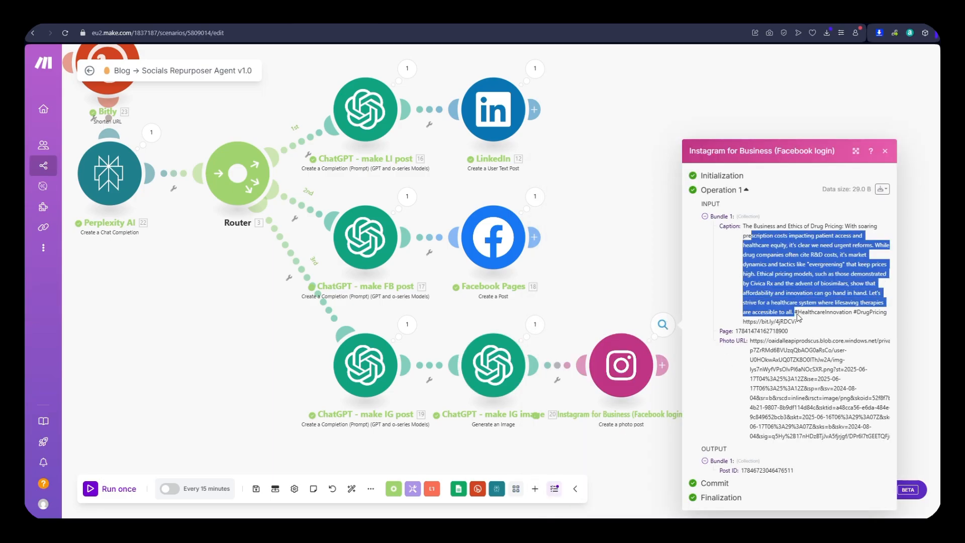
click(817, 406)
click(616, 224)
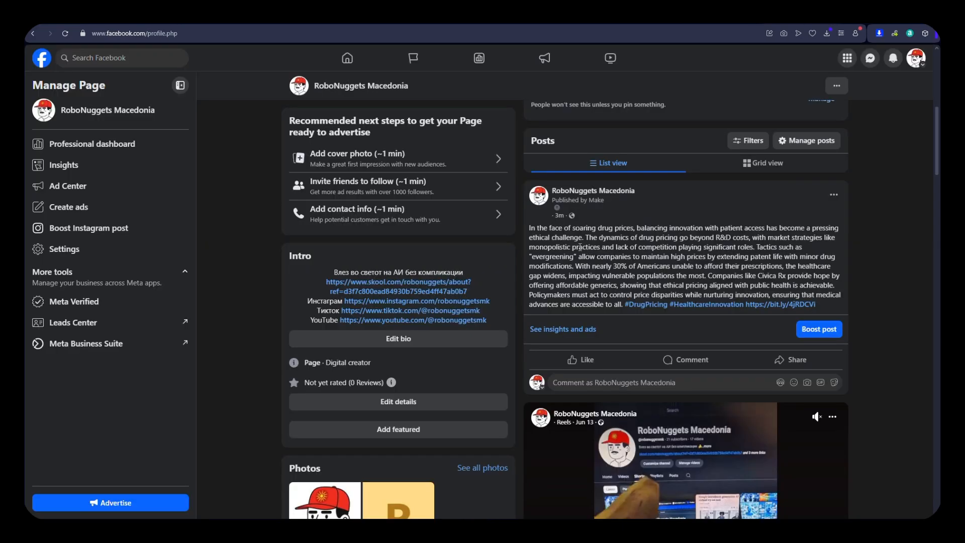
Check the text of the published post on the RoboNuggets Macedonia Facebook page, and return to the Make scenario overview
drag(535, 230, 830, 292)
click(830, 293)
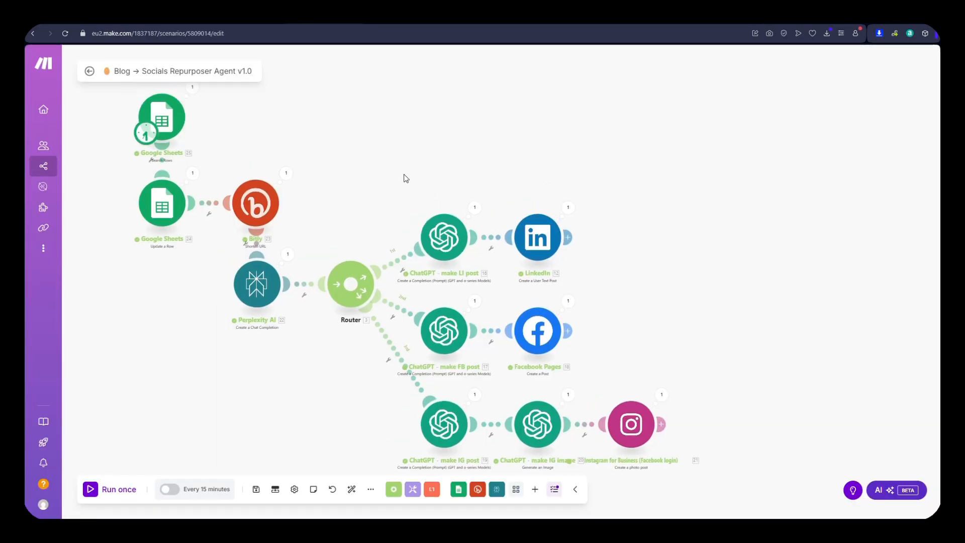
scroll(405, 178, down, 3)
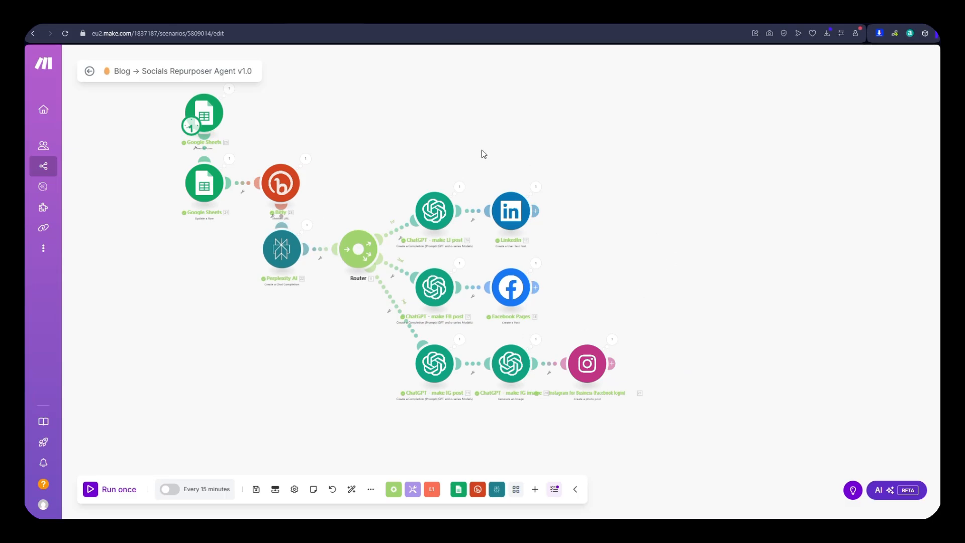
View the RoboNuggets Macedonia YouTube channel page, and switch to the R8 blog repurposing lesson in the RoboNuggets Community on Skool
click(239, 22)
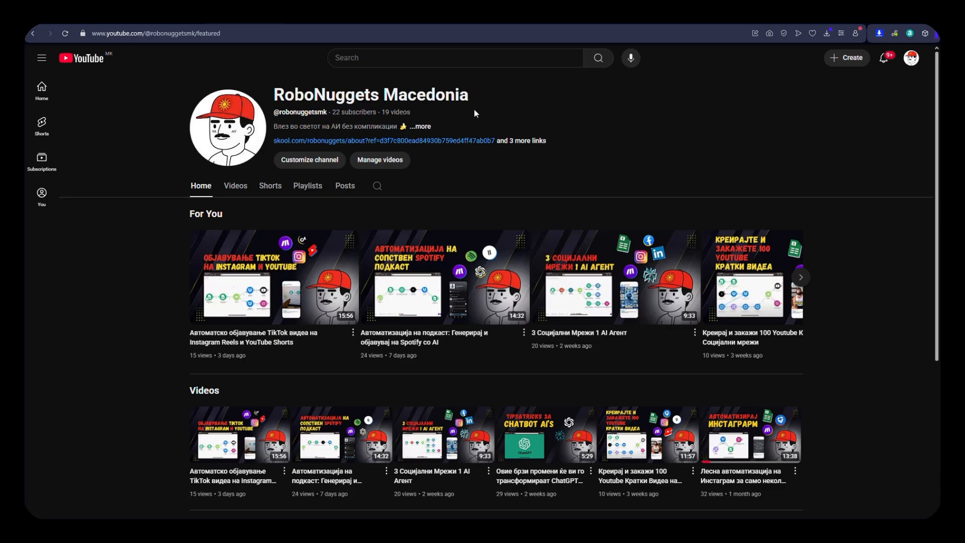
click(530, 141)
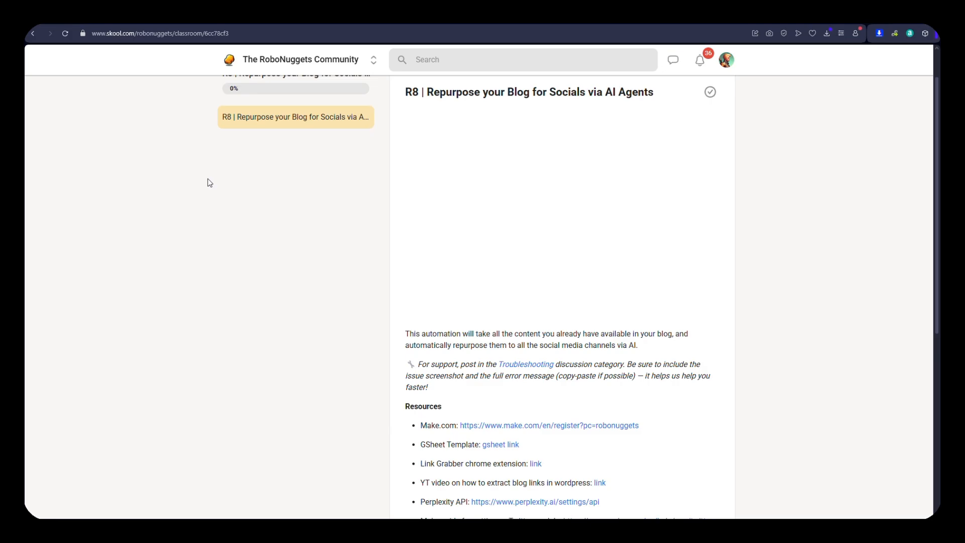
scroll(209, 183, up, 2)
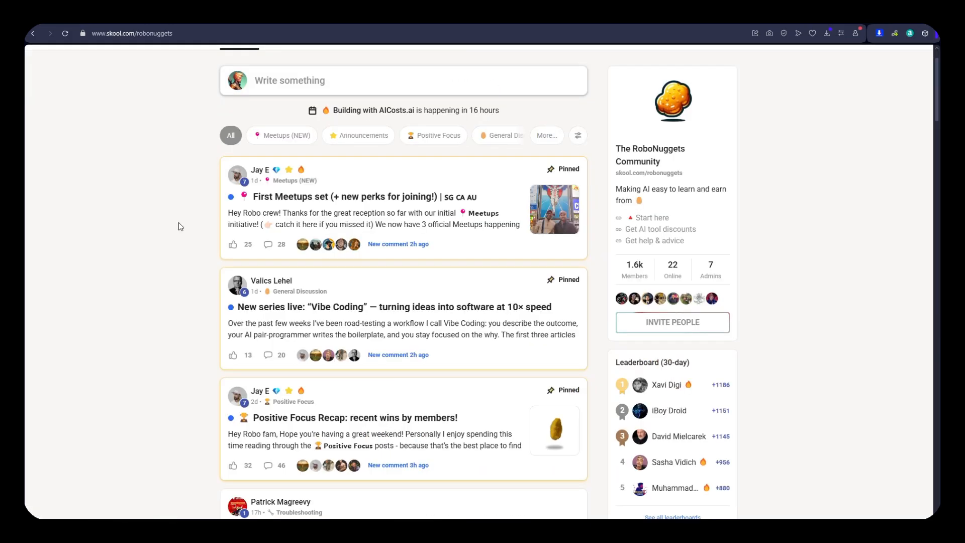
Browse the pinned and recent member posts in the RoboNuggets Community feed, and return to the start of the feed
scroll(179, 222, down, 2)
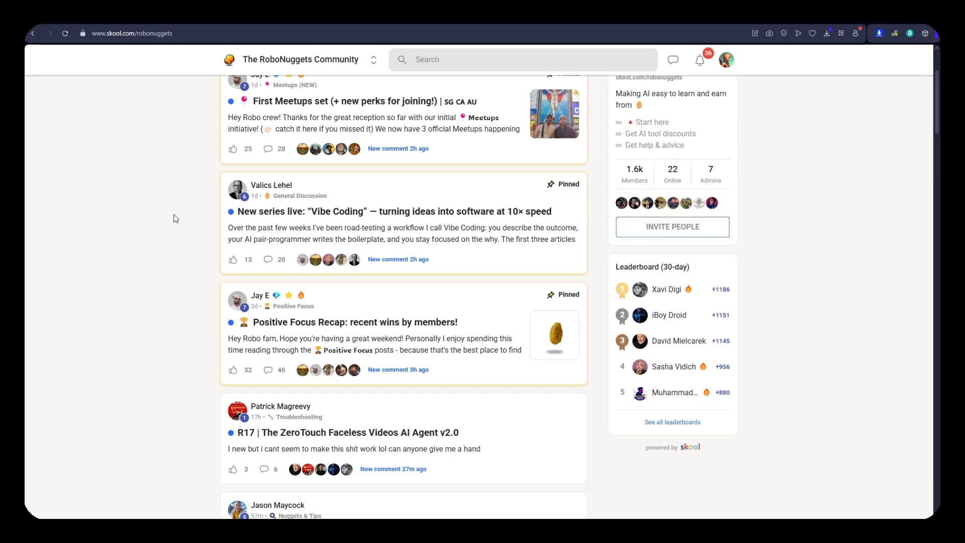
scroll(179, 226, down, 5)
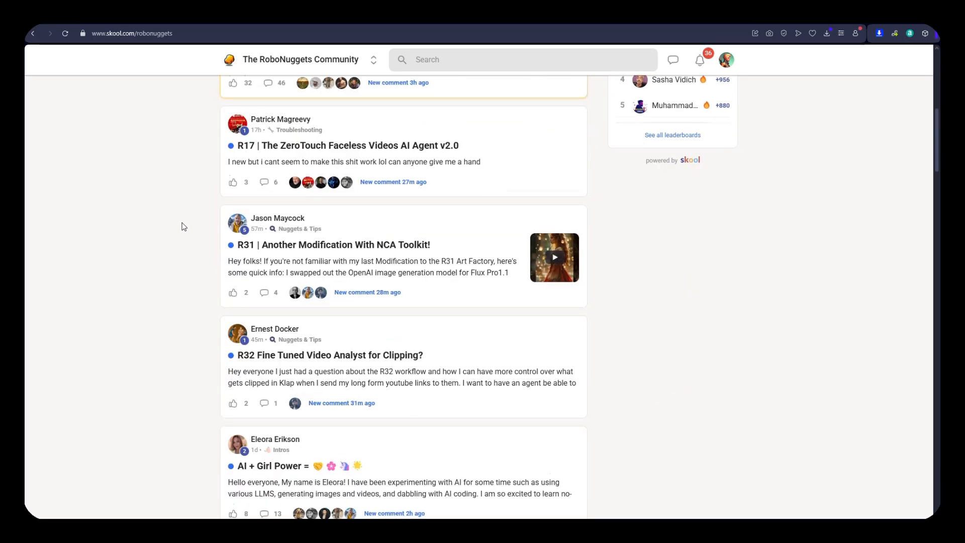
scroll(184, 226, down, 3)
scroll(181, 201, down, 3)
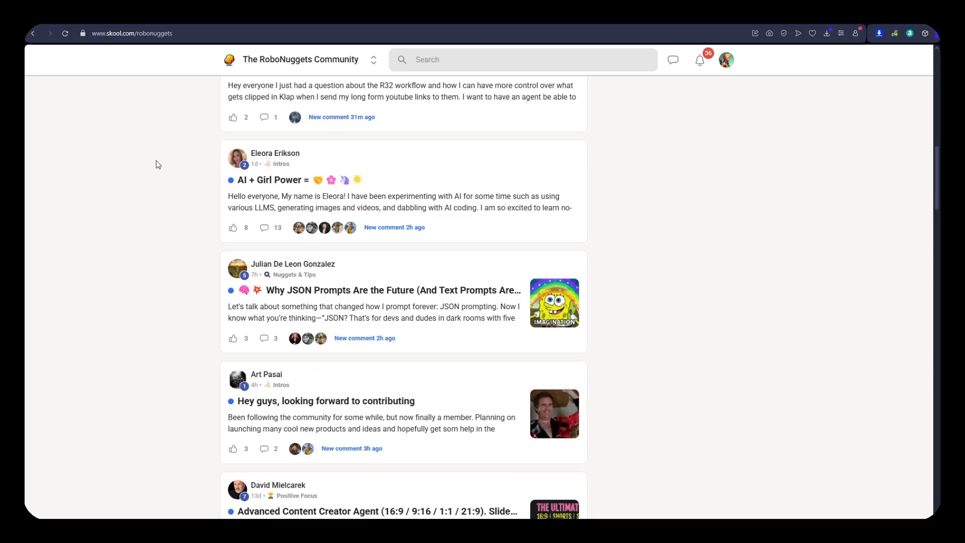
scroll(156, 186, down, 3)
scroll(202, 263, up, 5)
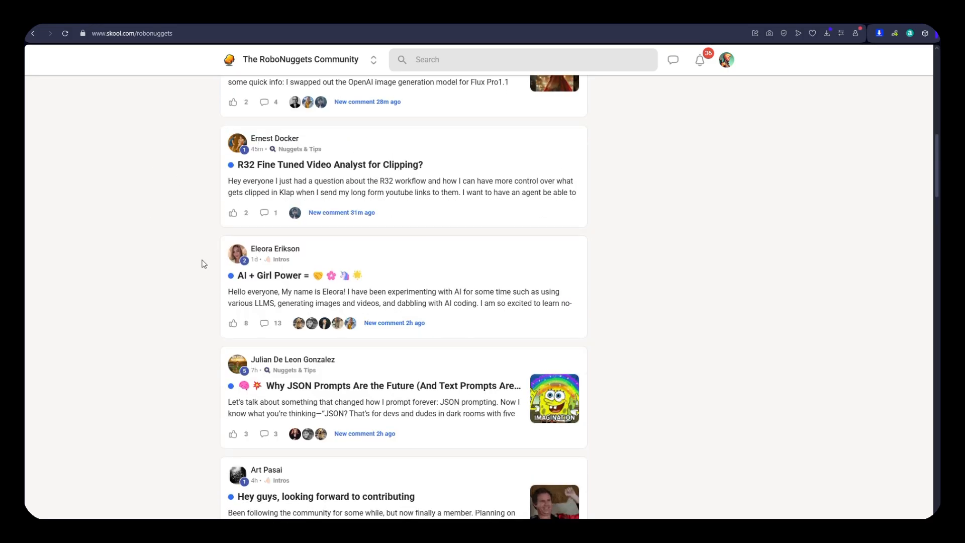
scroll(202, 263, up, 4)
scroll(202, 263, up, 3)
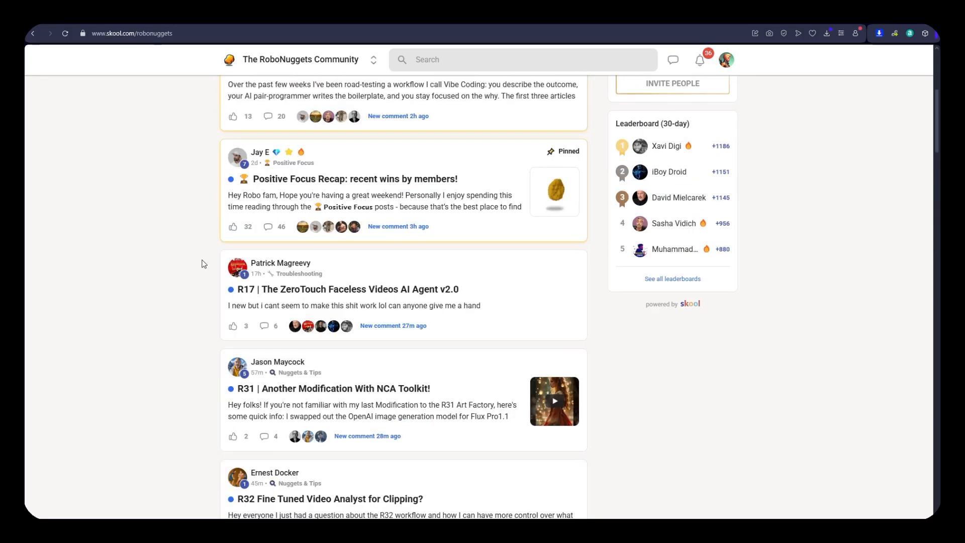
scroll(203, 263, up, 4)
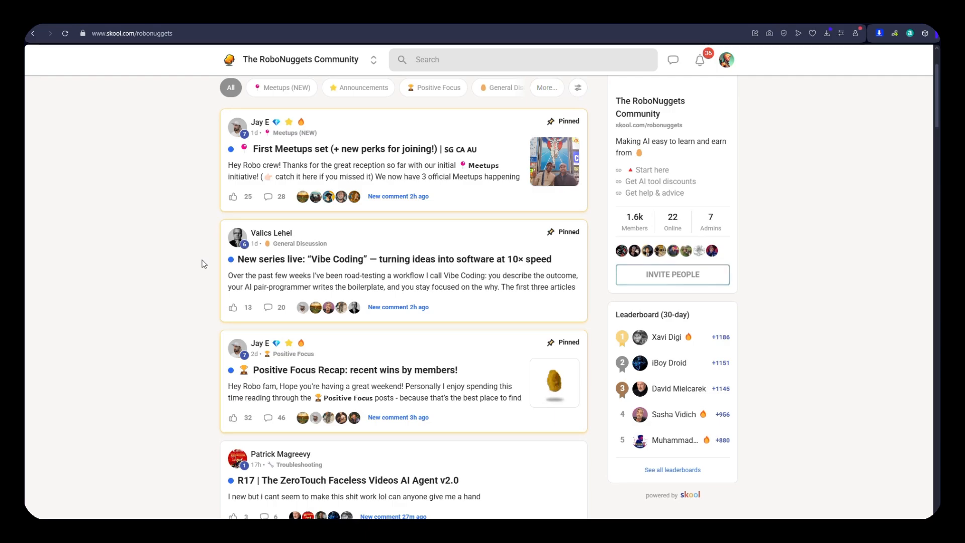
scroll(204, 263, down, 1)
scroll(204, 263, down, 17)
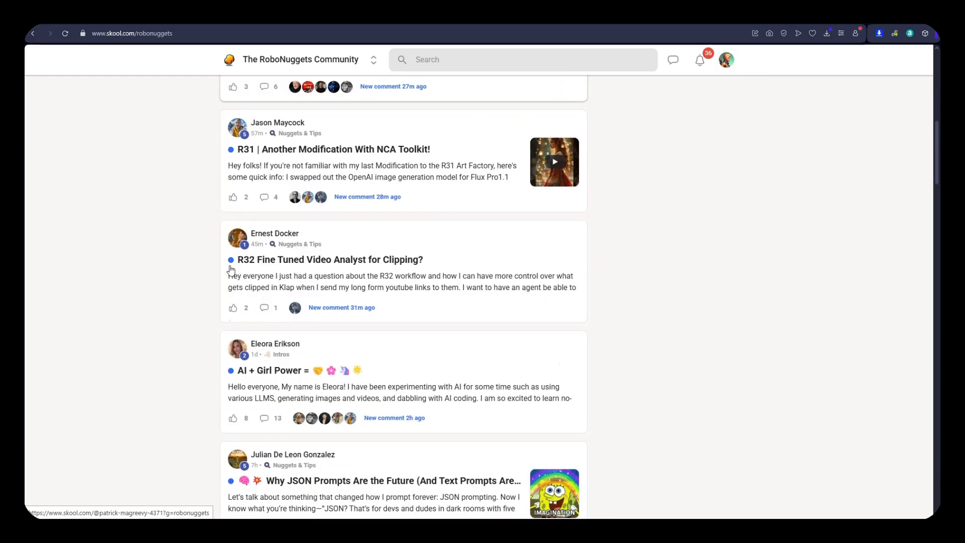
scroll(723, 295, down, 9)
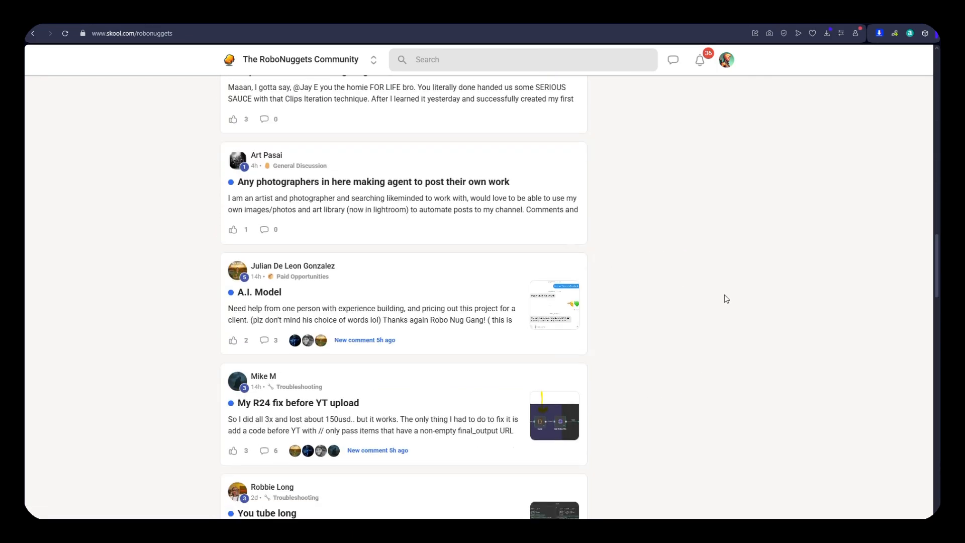
scroll(725, 297, down, 3)
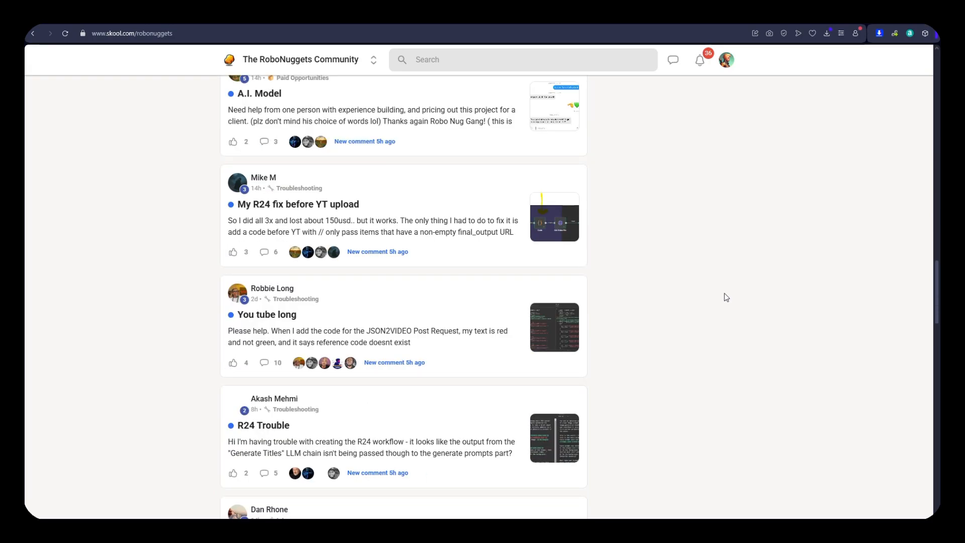
scroll(725, 296, down, 5)
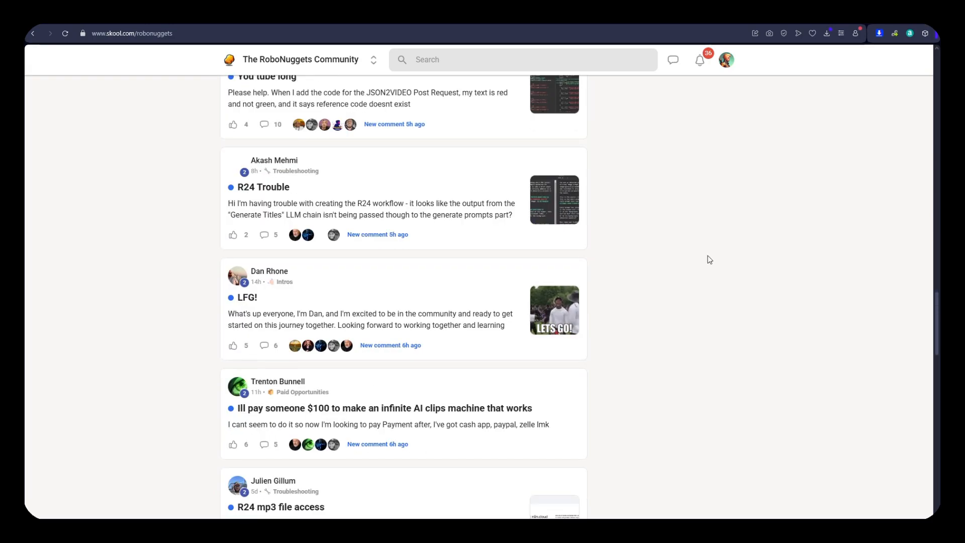
scroll(711, 262, up, 6)
scroll(714, 262, up, 6)
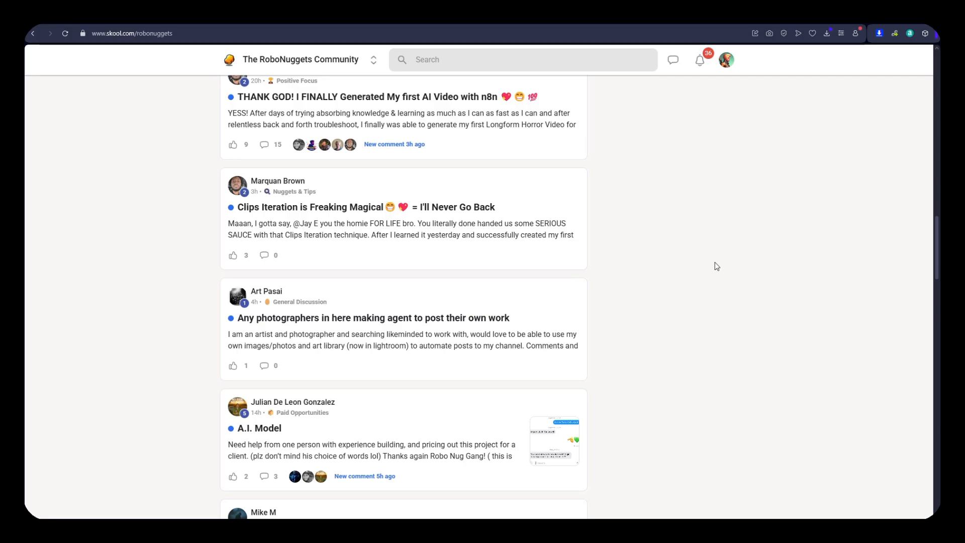
scroll(716, 265, up, 20)
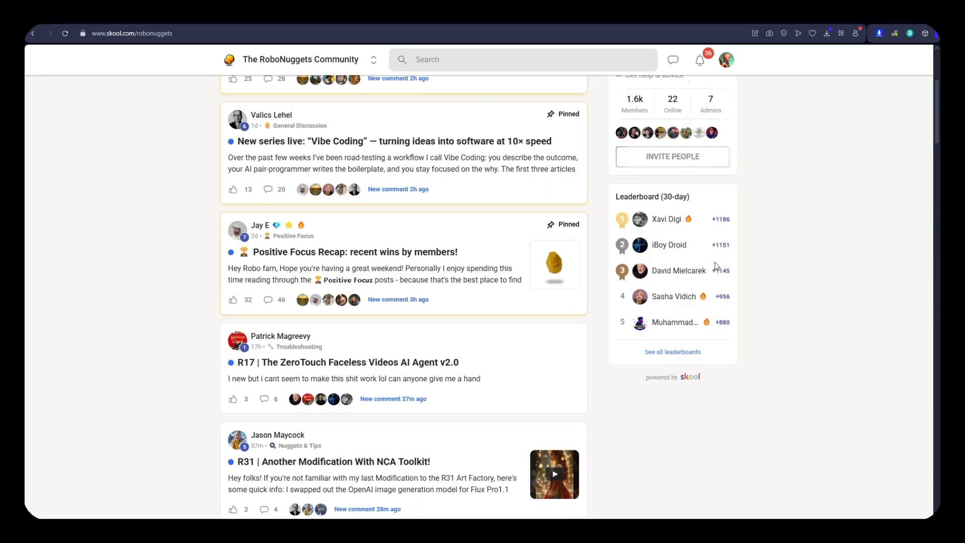
scroll(769, 260, up, 5)
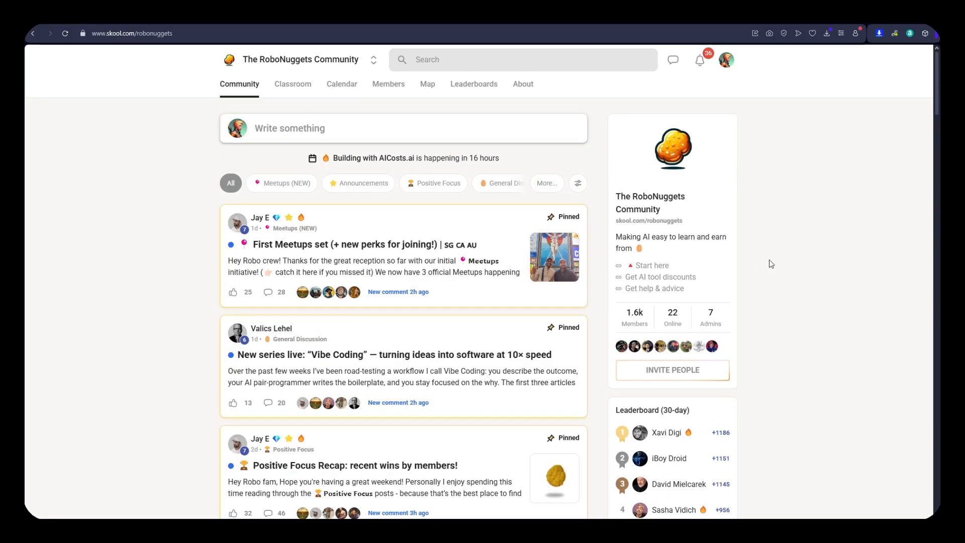